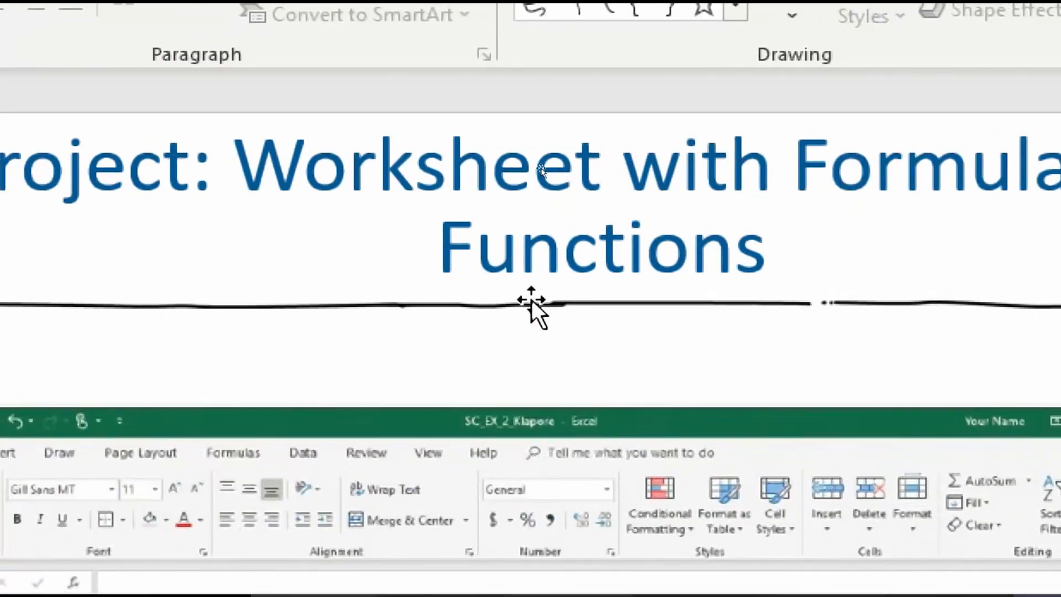
Scroll the lesson slides down to the 'Entering the Titles and Numbers into the Worksheet (1 of 2)' slide
scroll(532, 299, down, 2)
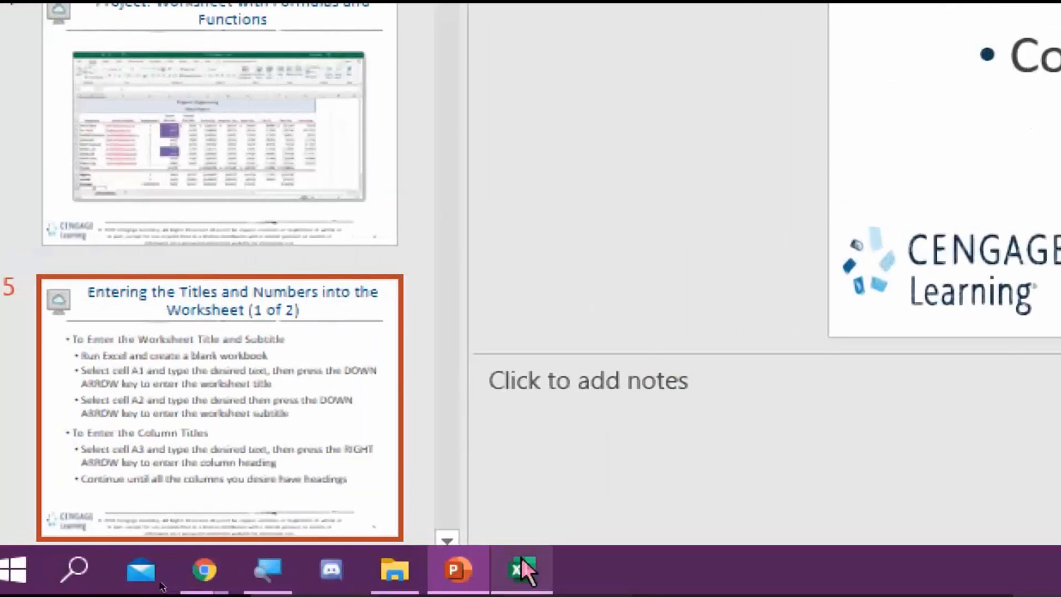
Check the Monthly Budget workbook in Excel, then return to the PowerPoint lesson slides
click(500, 592)
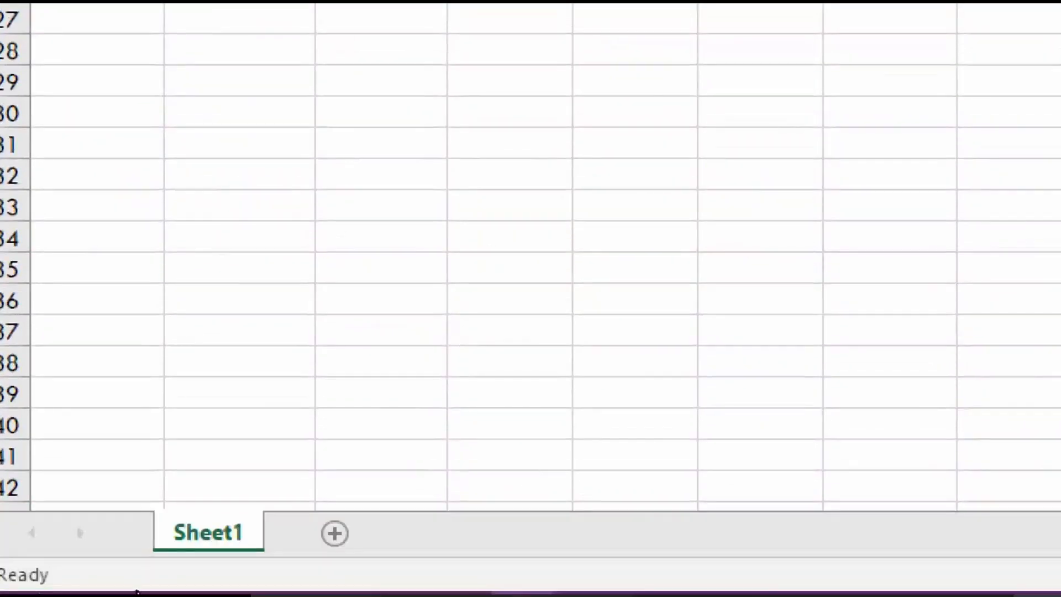
mouse_move(137, 592)
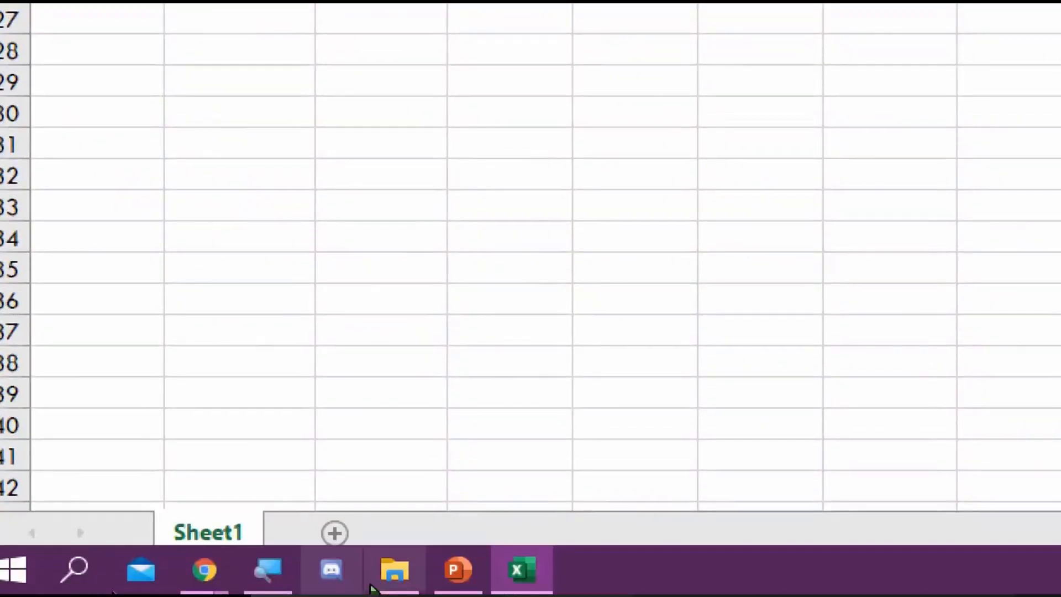
click(457, 569)
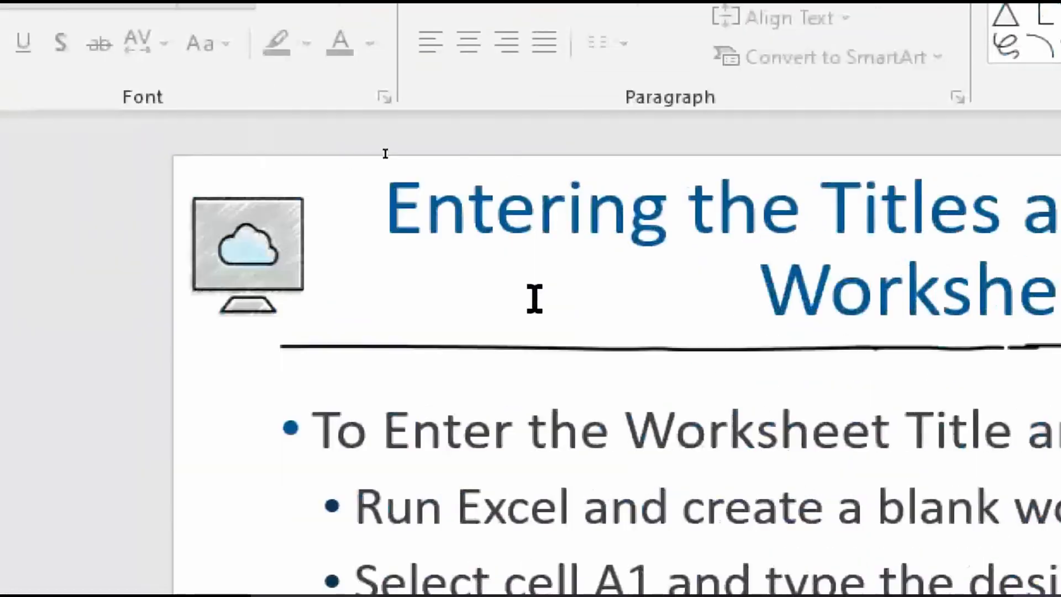
Scroll past the salary-data slide to Flash Fill (1 of 2), then go back to the Excel budget workbook
scroll(531, 299, down, 2)
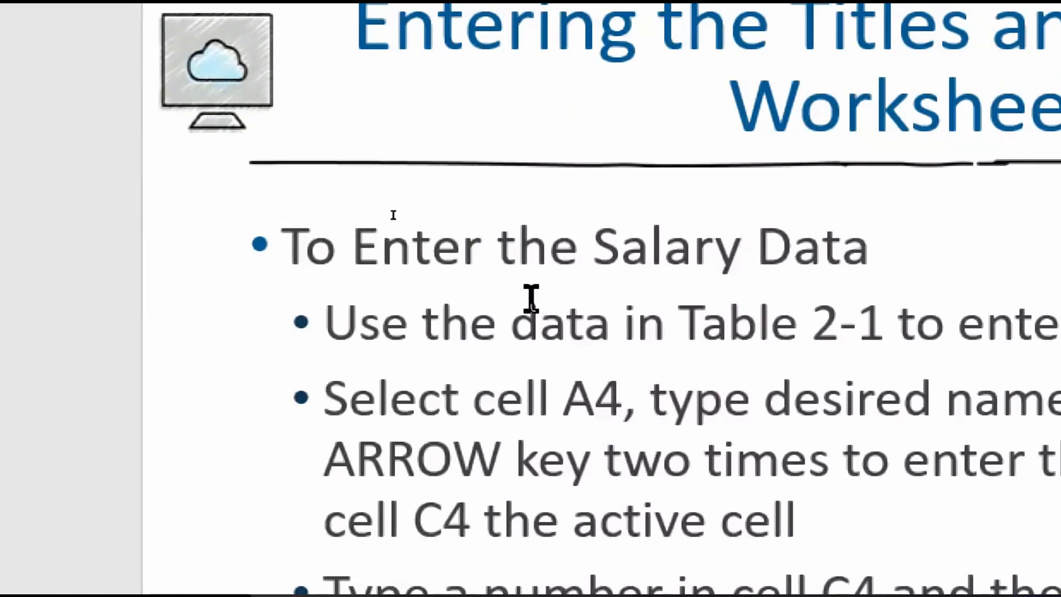
scroll(531, 299, down, 2)
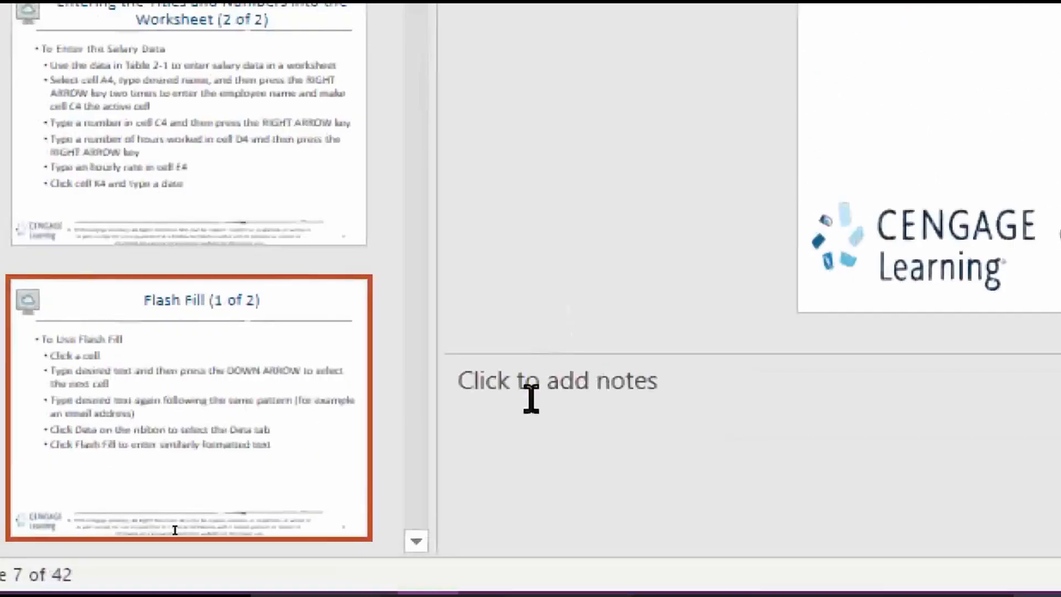
click(505, 570)
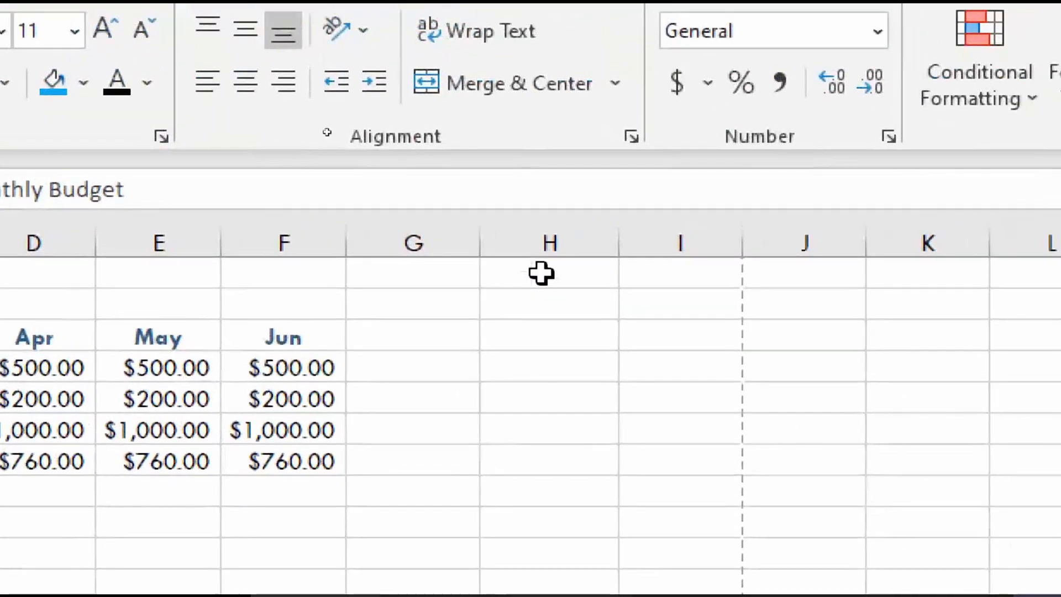
Enter the first student's e-mail address in cell J1
click(542, 210)
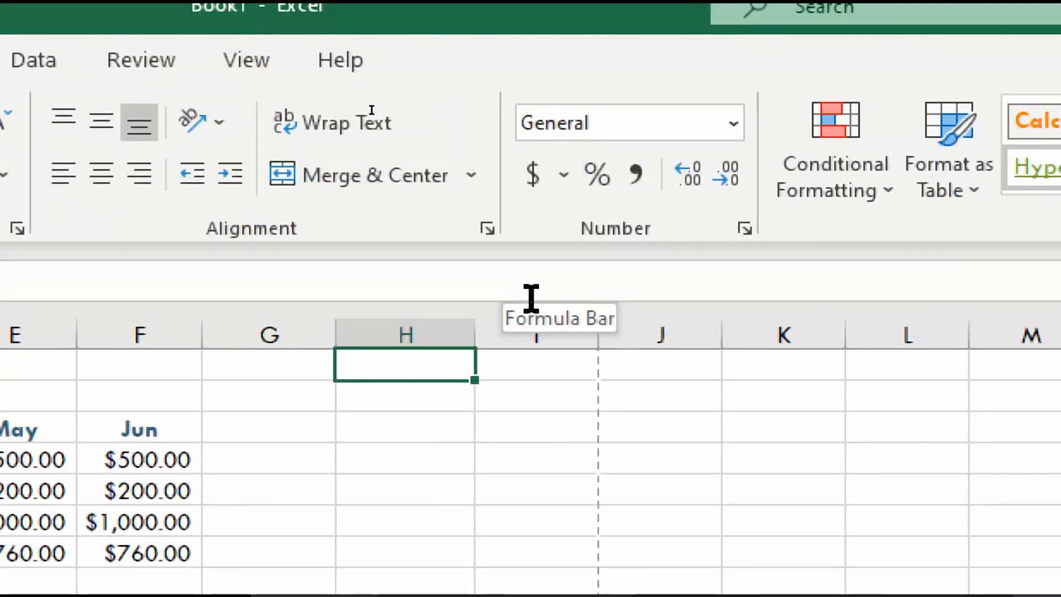
key(Right)
key(Right)
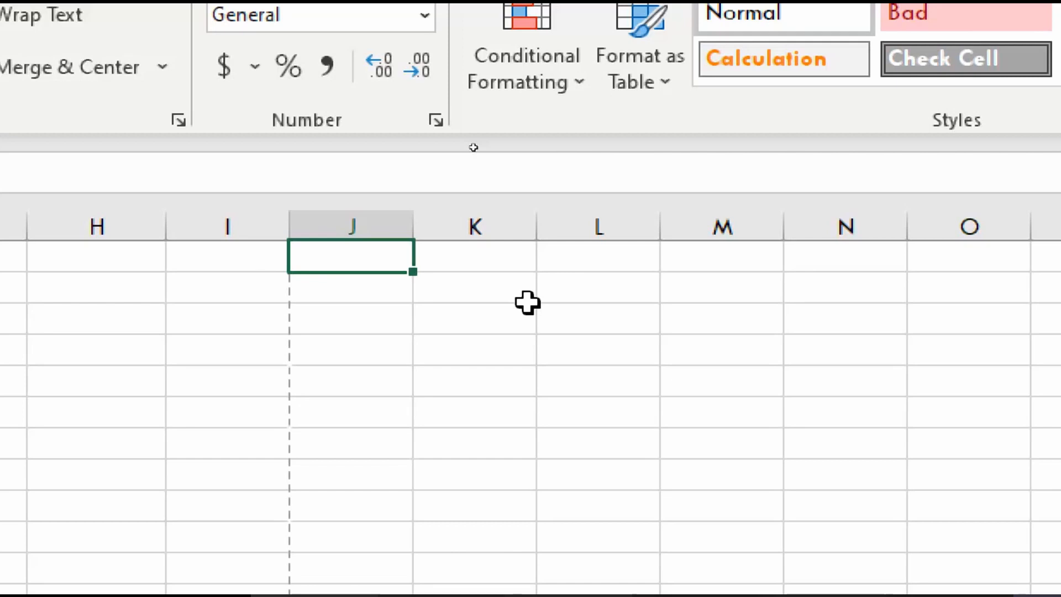
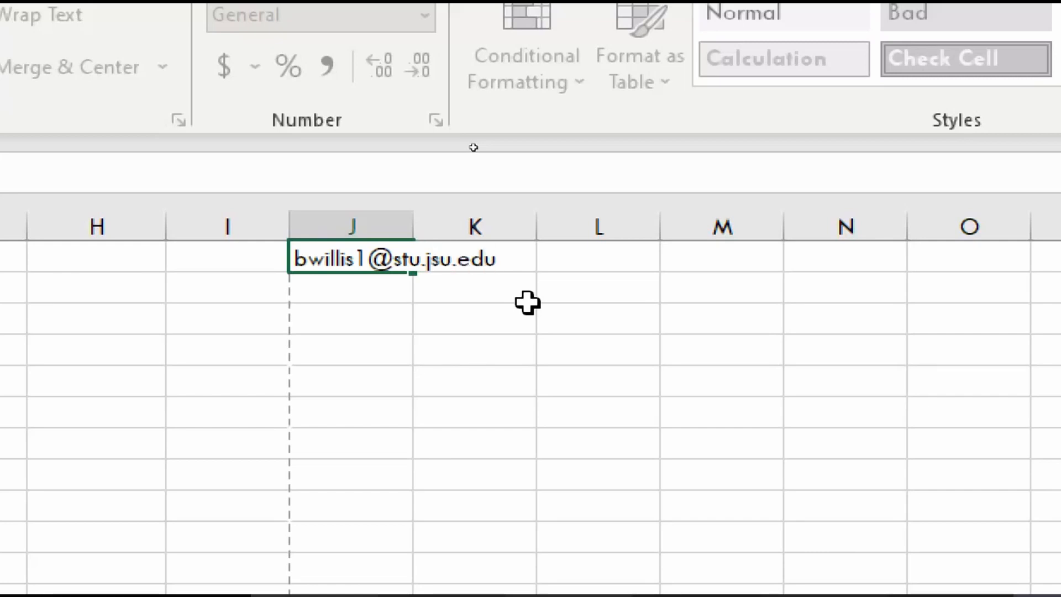
key(Return)
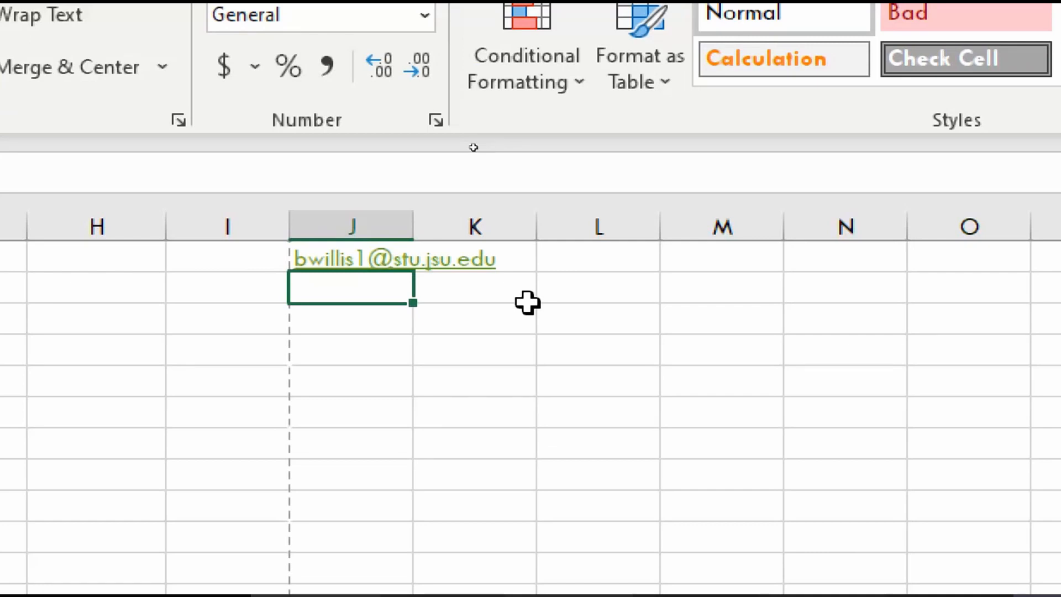
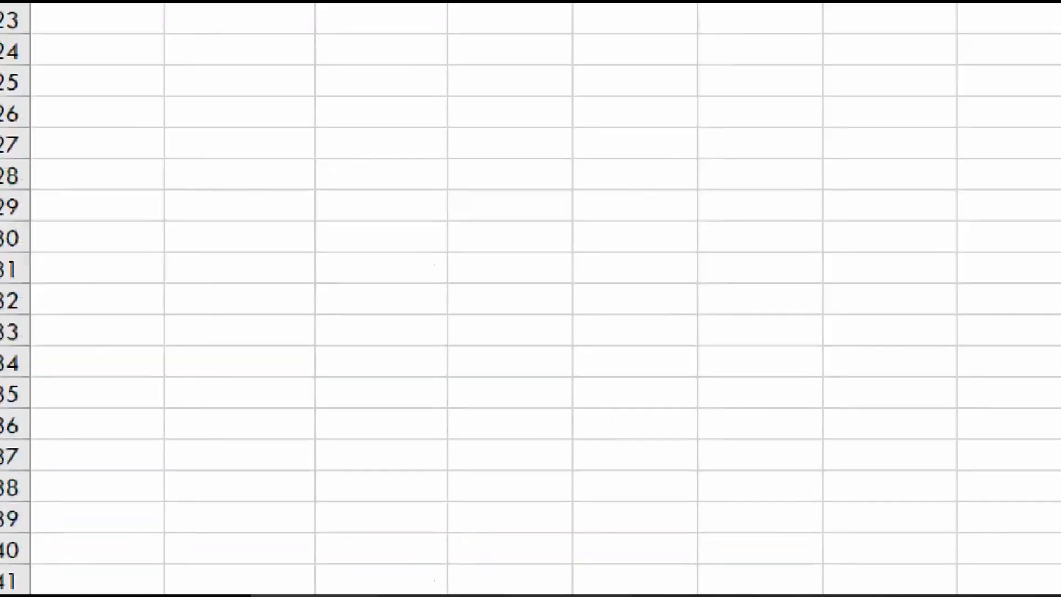
Type the second student's e-mail address in J2, correcting typos in the domain
click(458, 575)
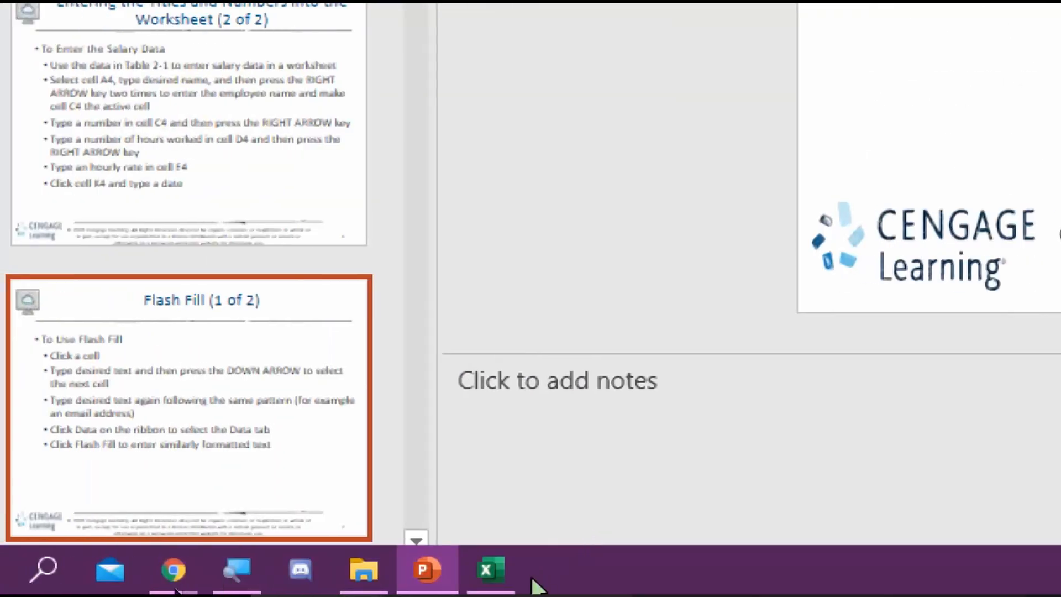
click(308, 569)
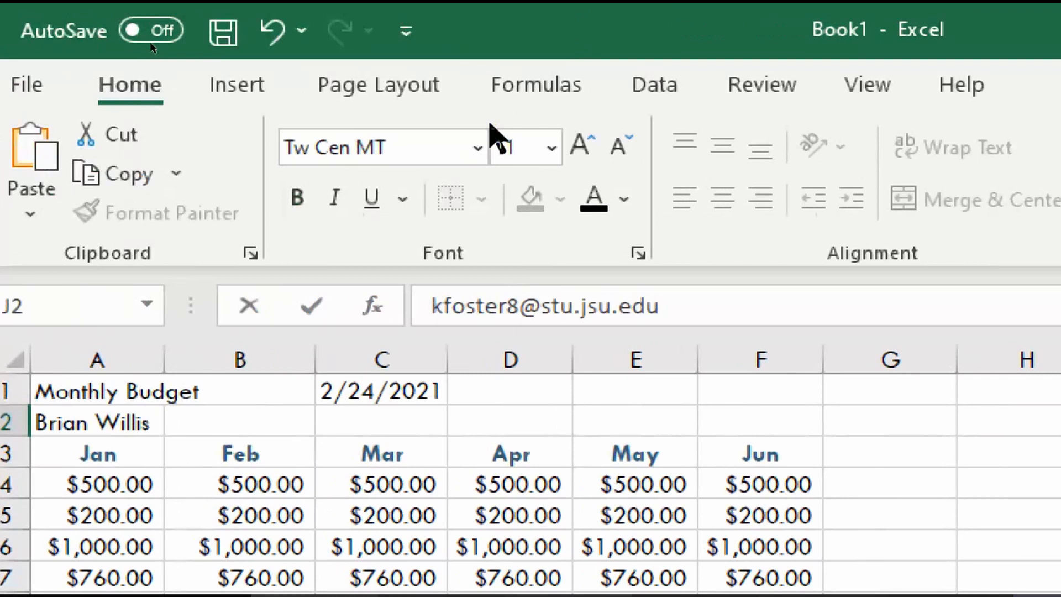
Commit the J2 address, run Flash Fill from the Data tab, and dismiss its no-pattern warning
click(660, 91)
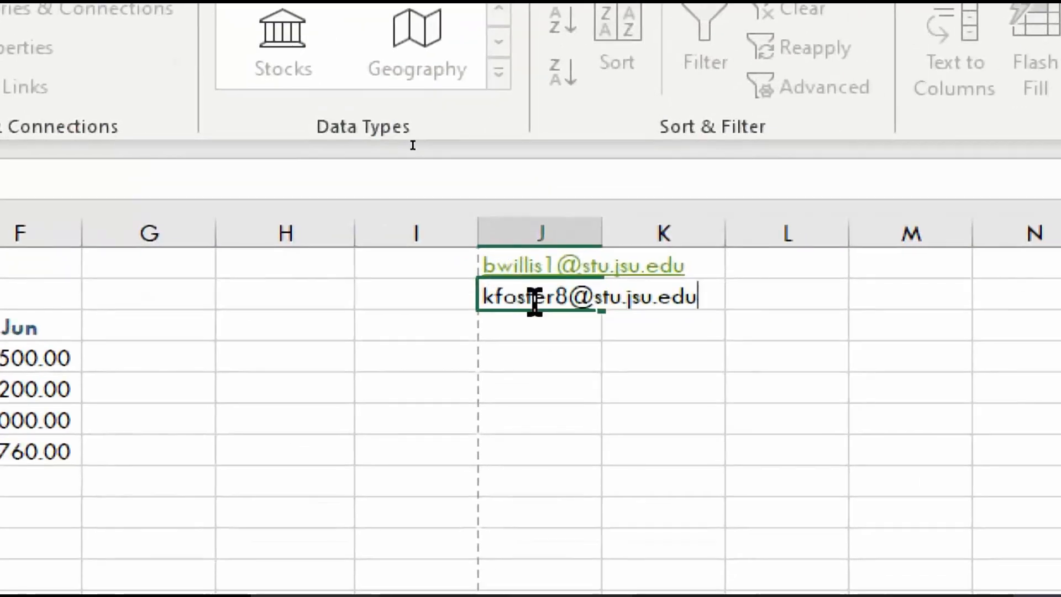
key(Return)
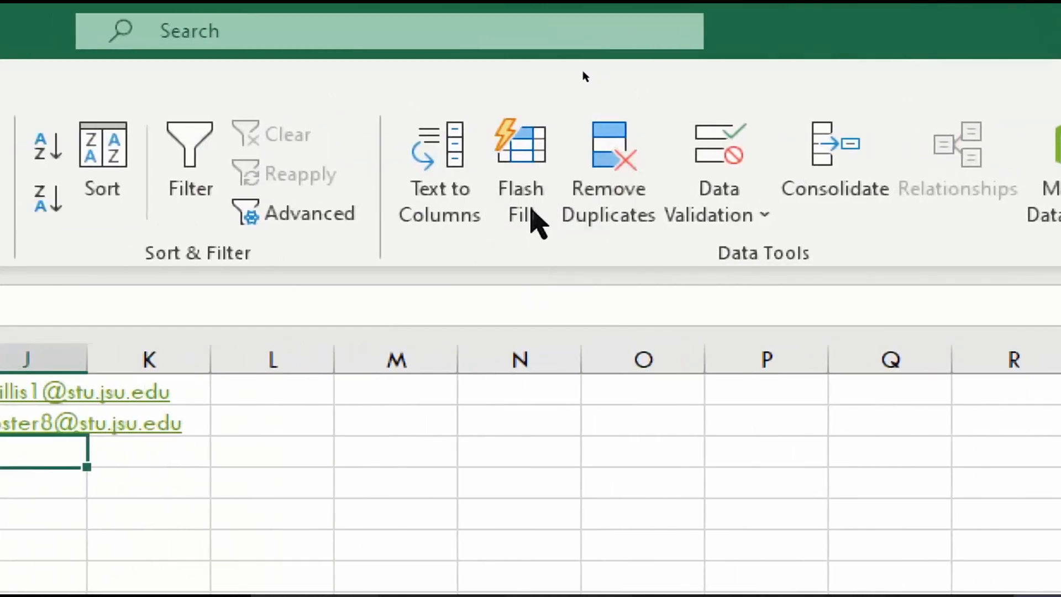
click(531, 210)
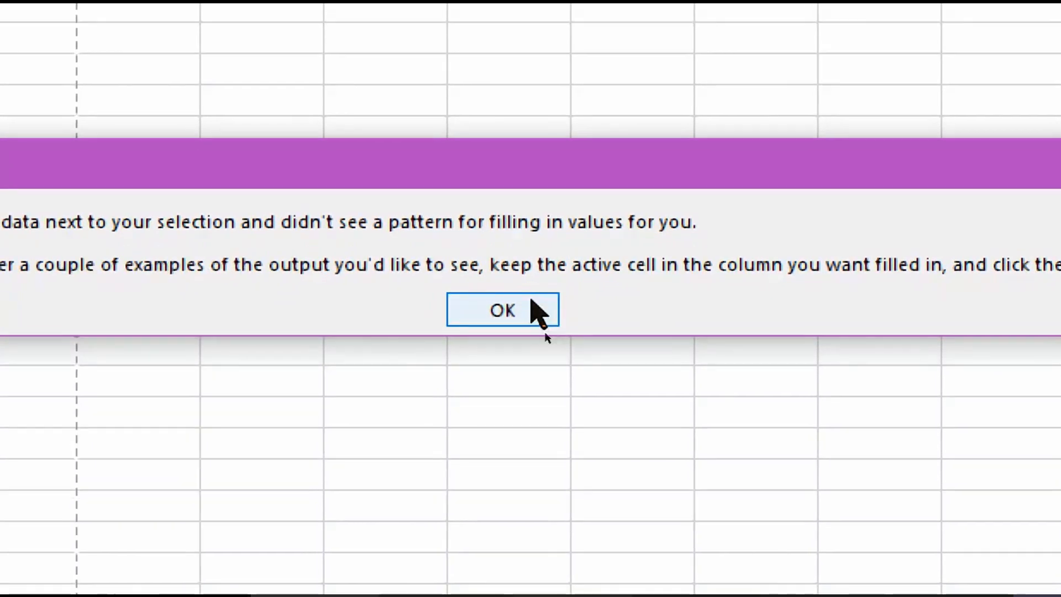
click(533, 308)
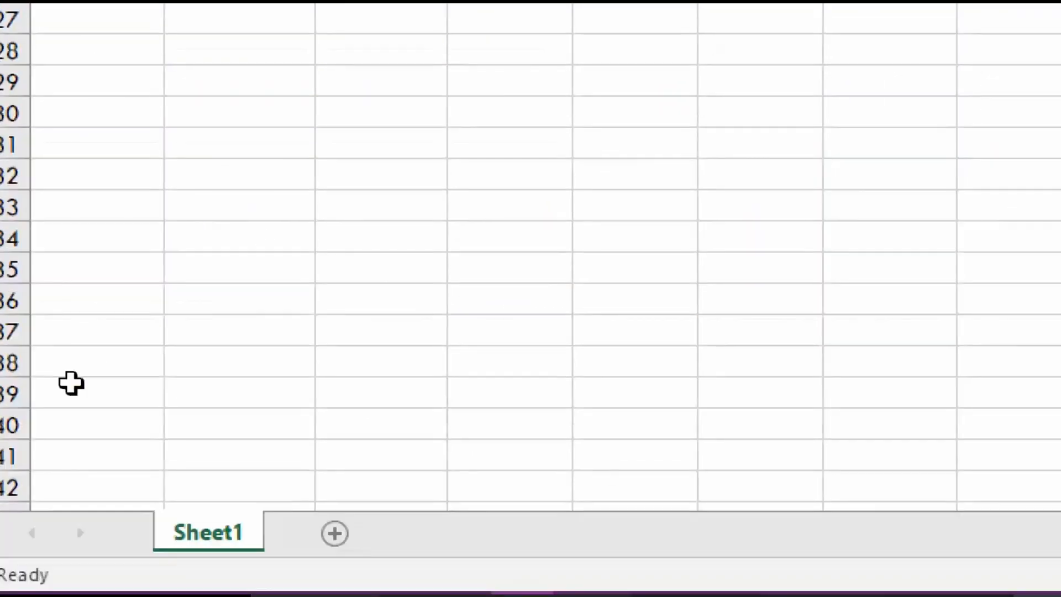
mouse_move(234, 585)
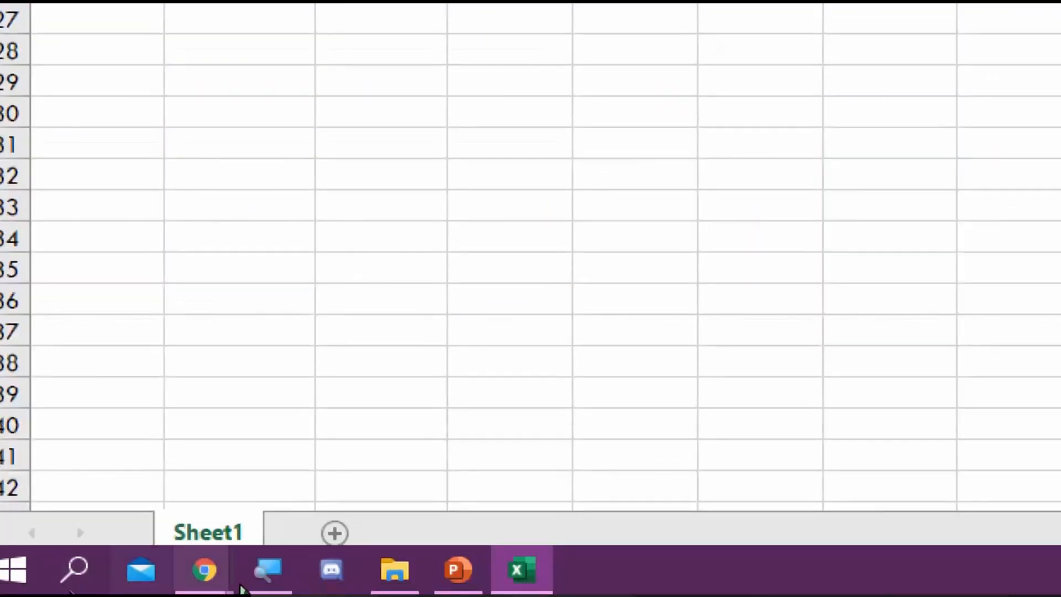
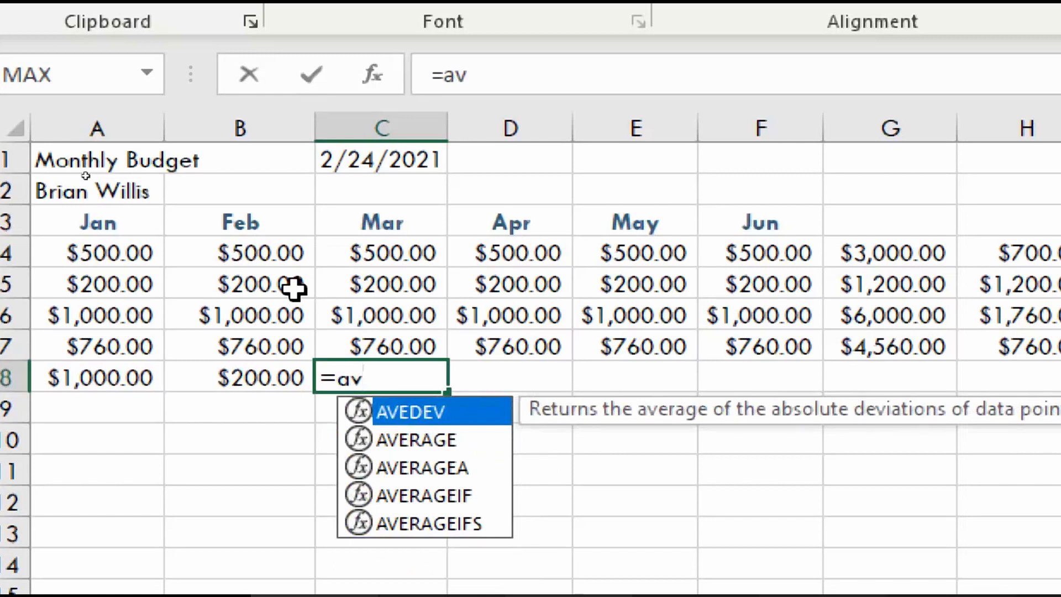
Enter =AVERAGE(C4:C7) in C8 to average the Mar amounts, returning $615.00
key(Down)
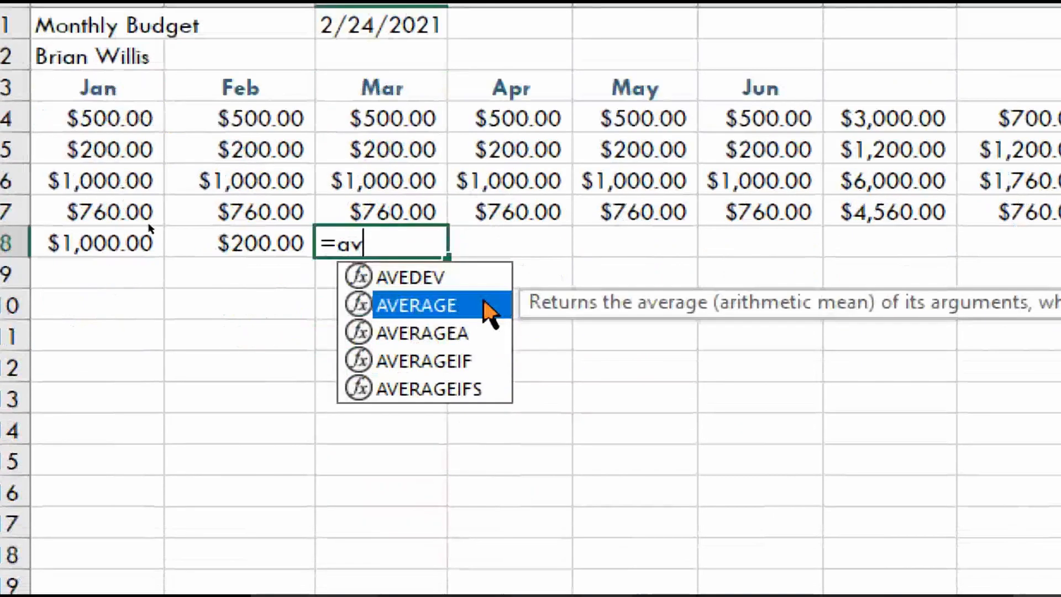
double_click(484, 304)
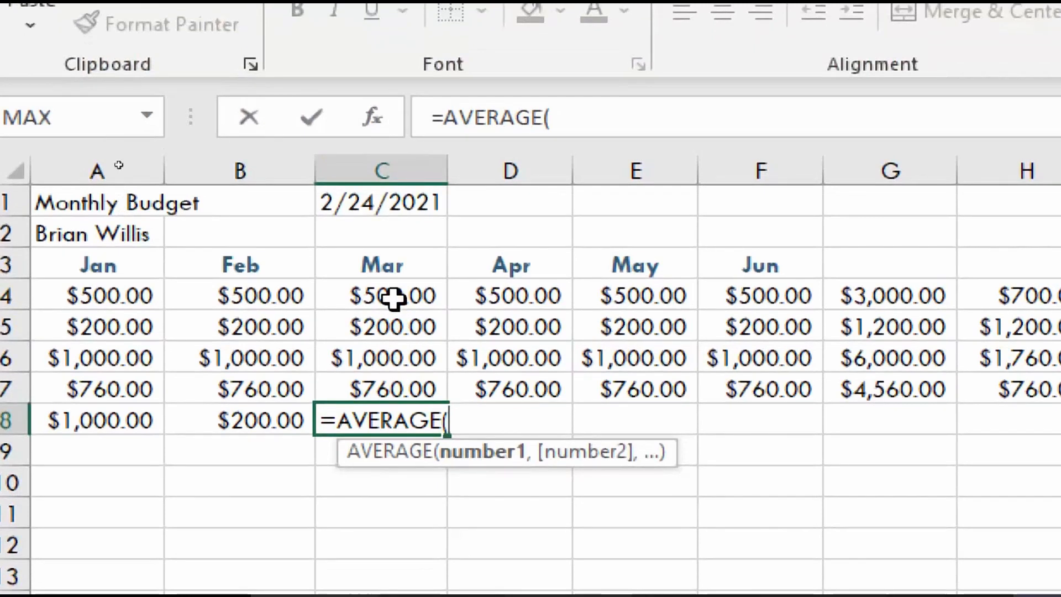
drag(394, 298, 398, 383)
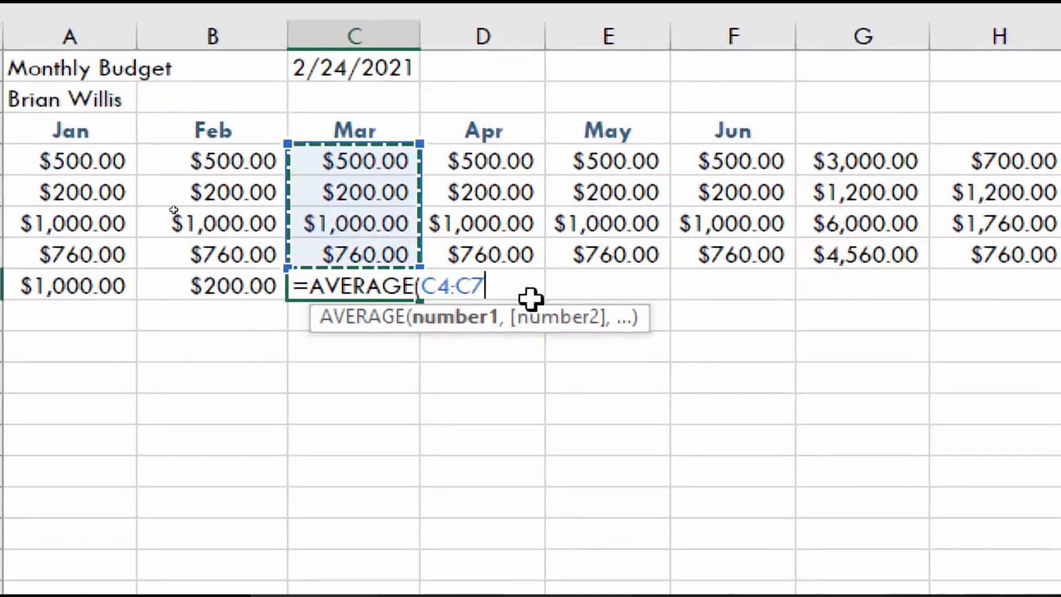
text())
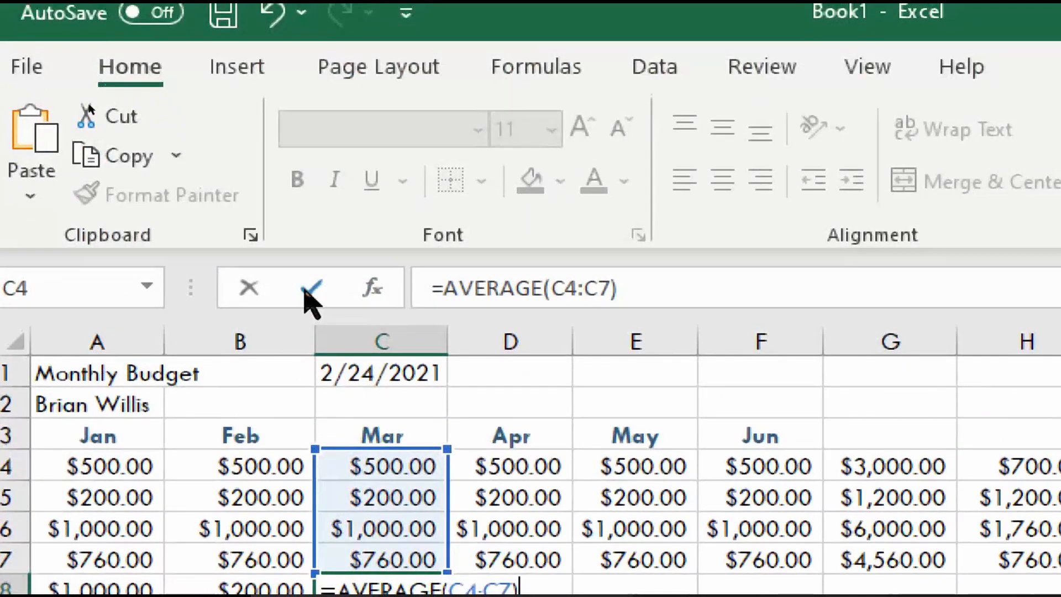
click(308, 294)
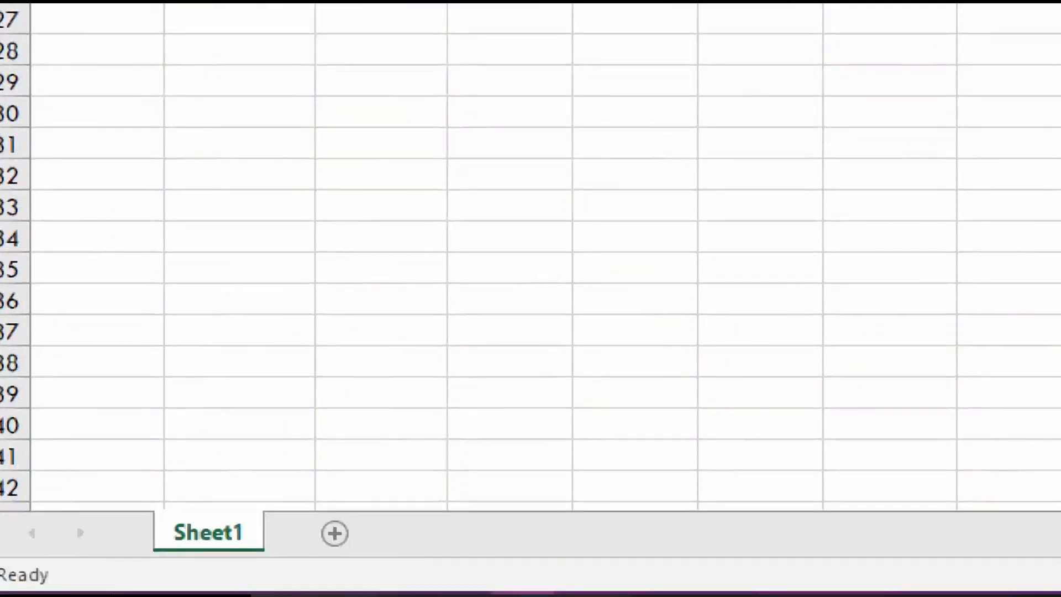
click(465, 558)
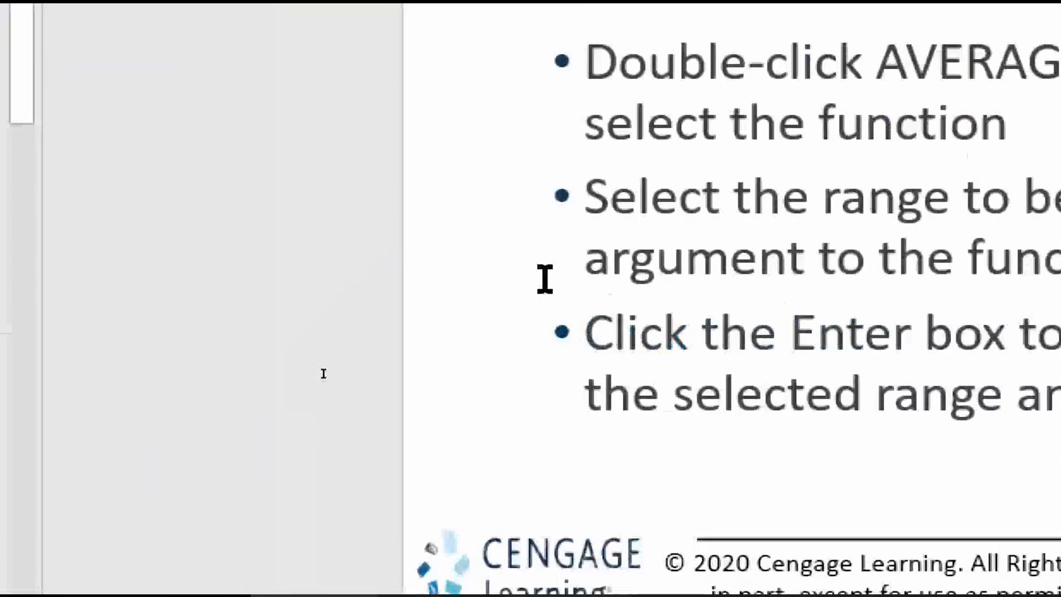
scroll(545, 279, down, 1)
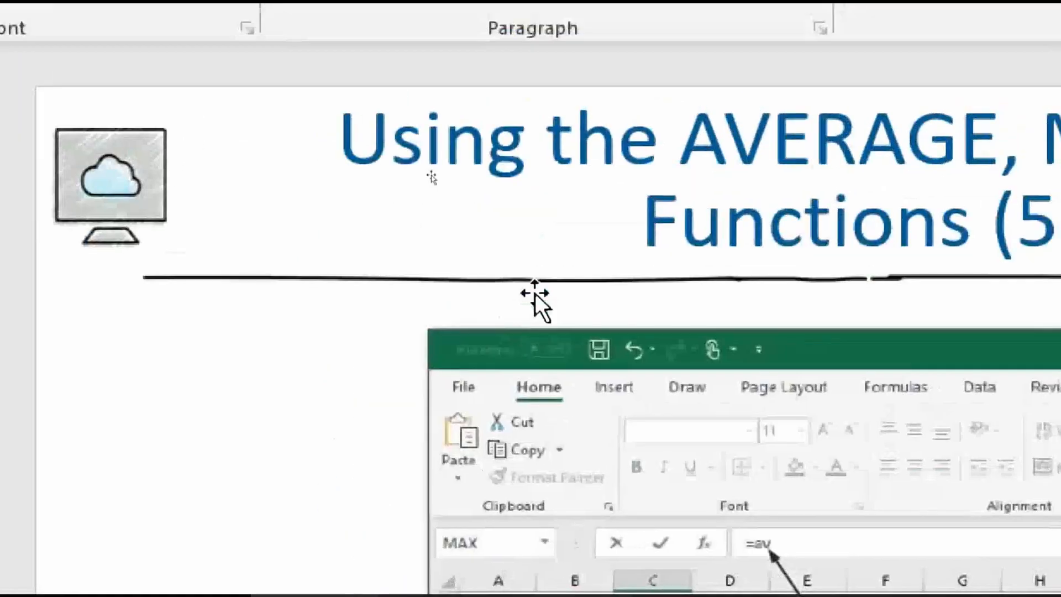
scroll(533, 299, down, 1)
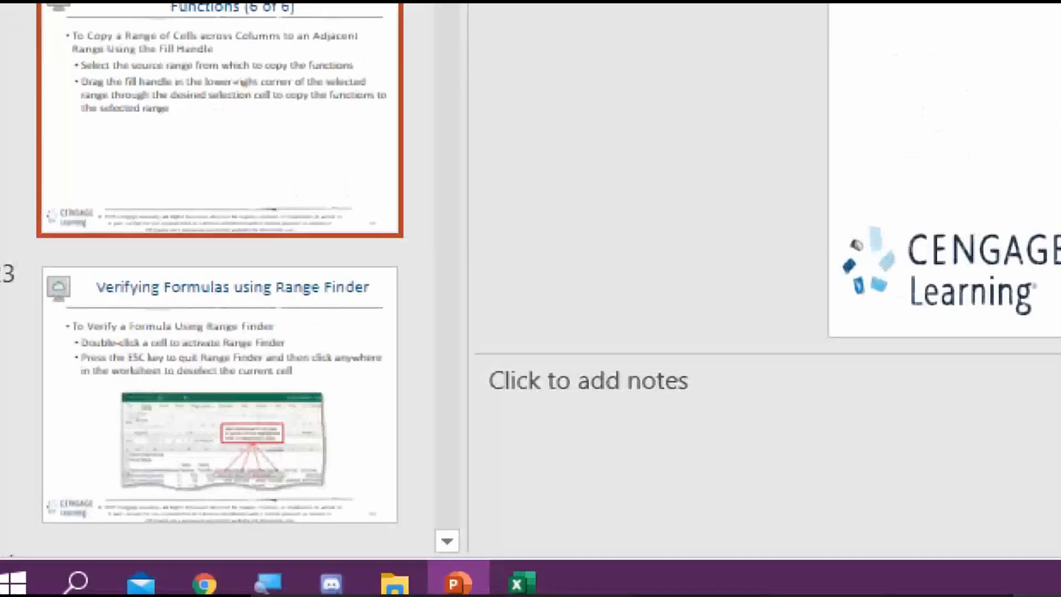
click(525, 591)
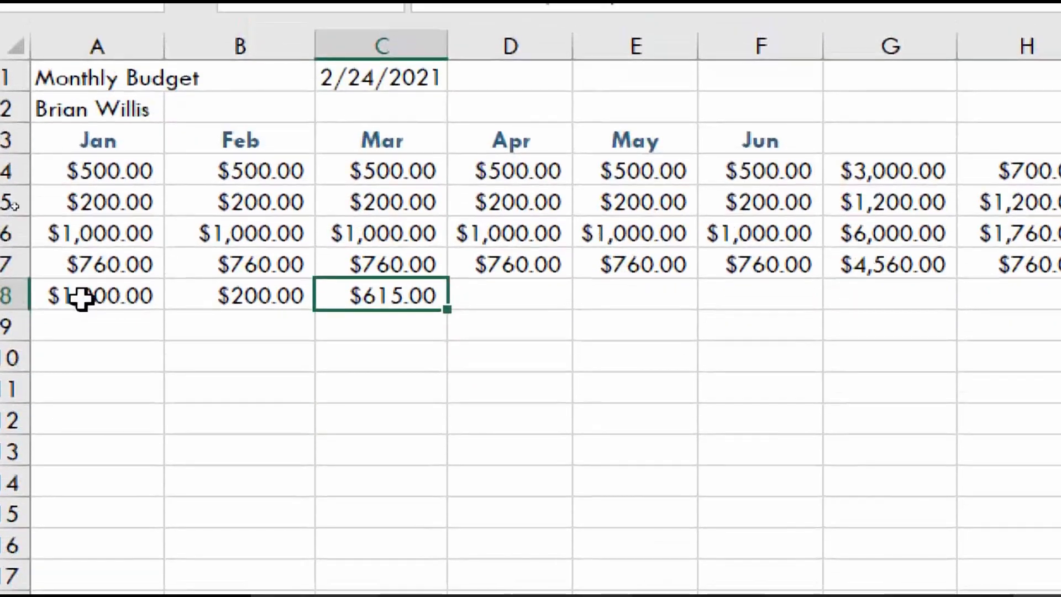
Fill the A8:C8 formulas right into D8:F8, showing $1,000.00, $200.00 and $615.00 under Apr–Jun
click(82, 406)
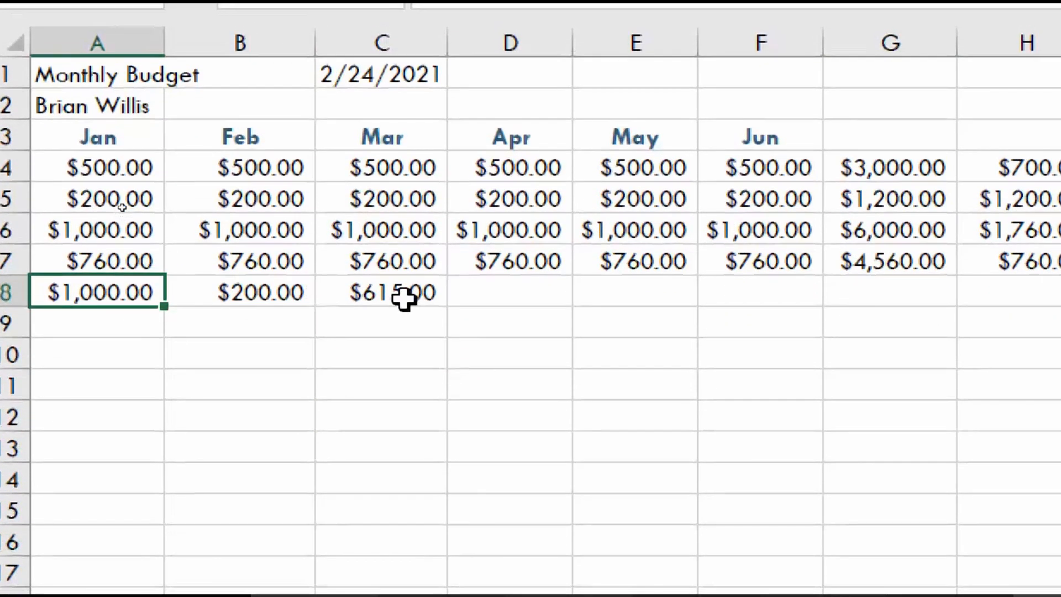
shift+click(404, 299)
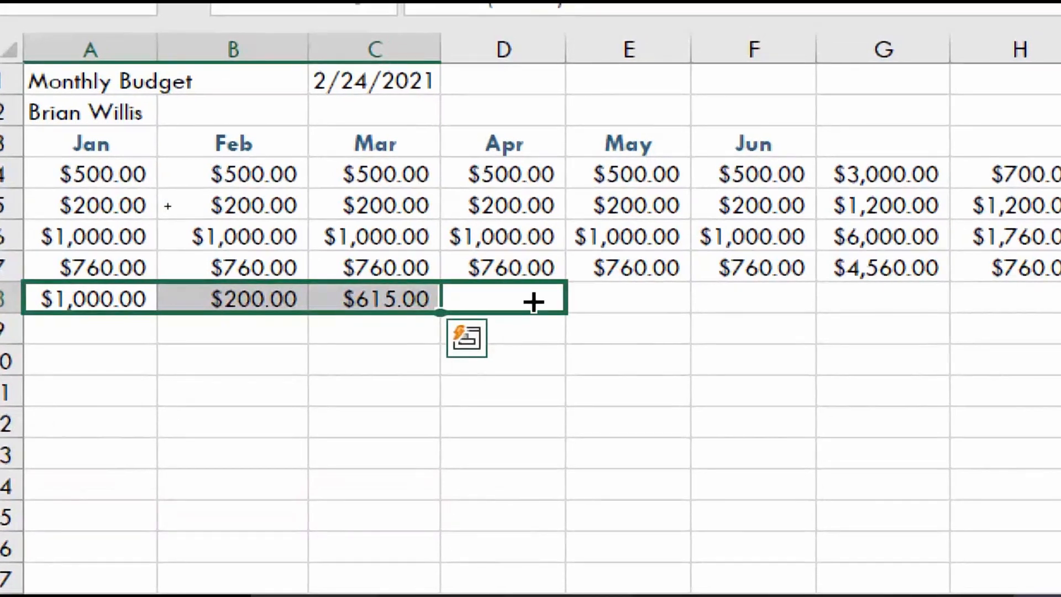
drag(533, 301, 646, 301)
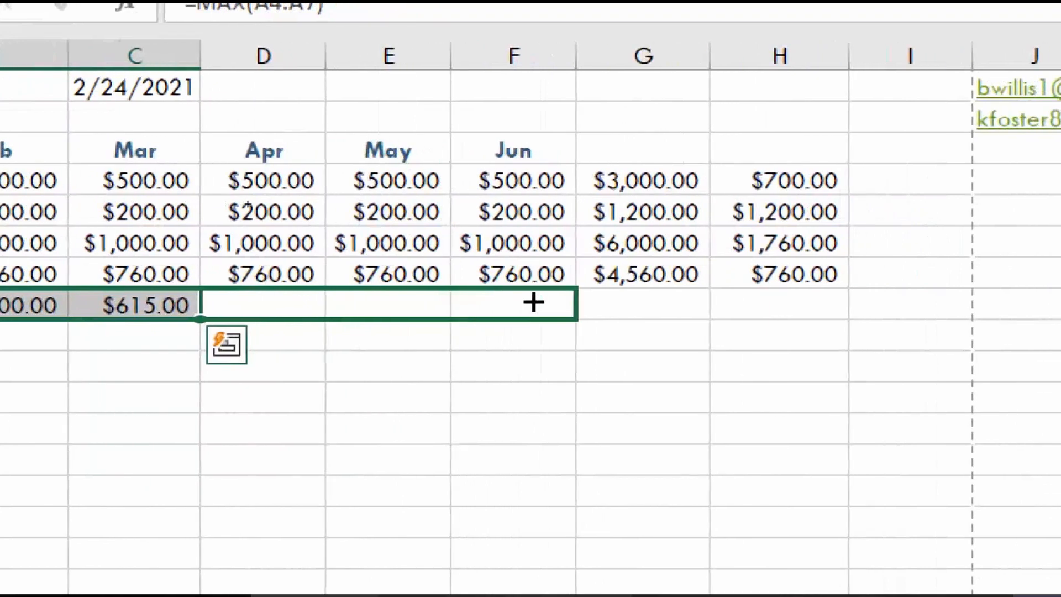
drag(533, 301, 569, 310)
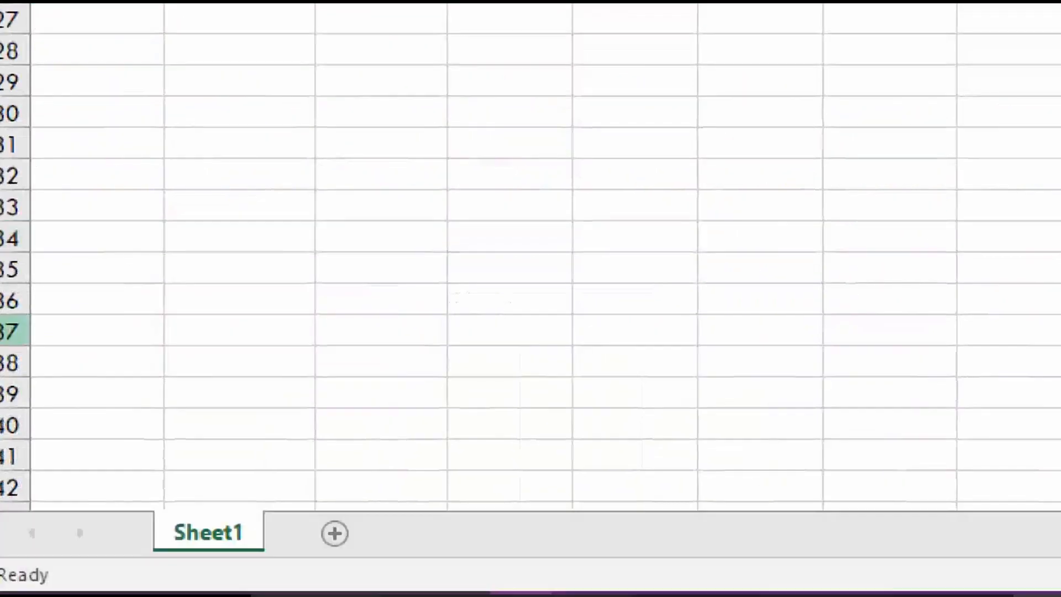
mouse_move(484, 555)
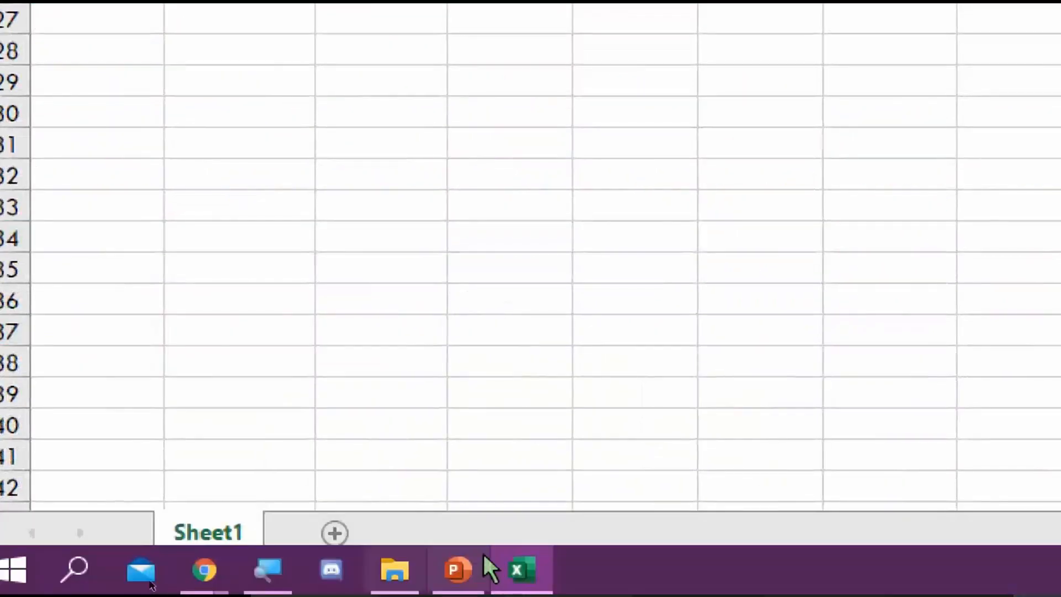
click(457, 569)
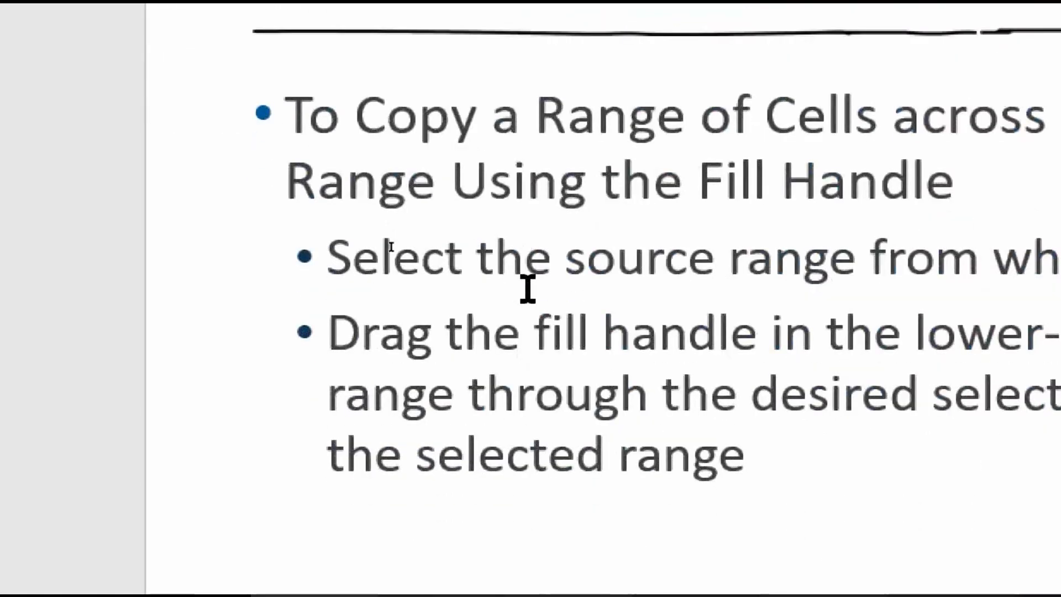
scroll(528, 289, down, 1)
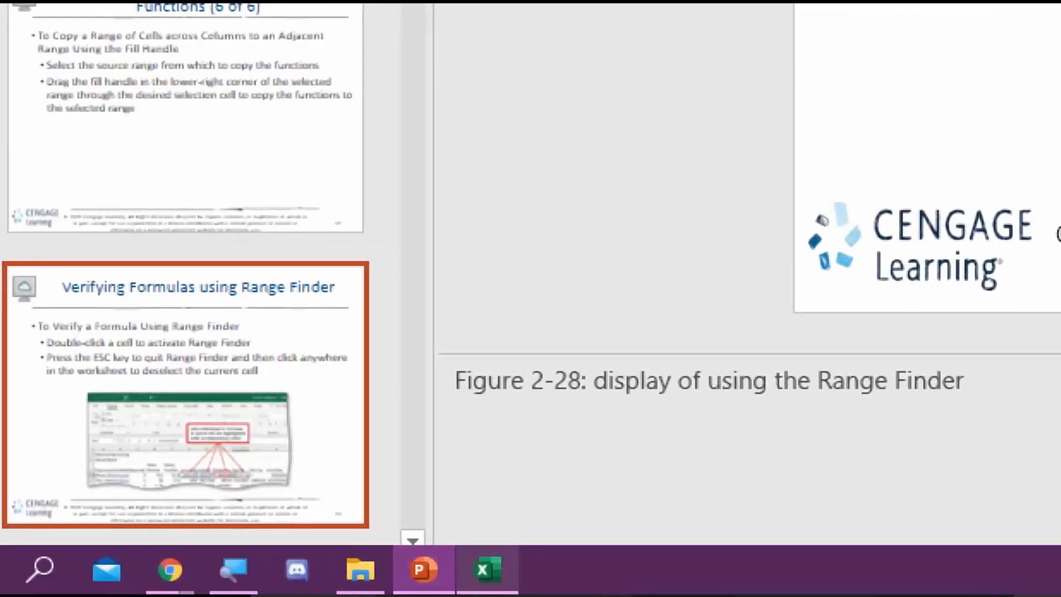
click(489, 570)
scroll(480, 296, up, 9)
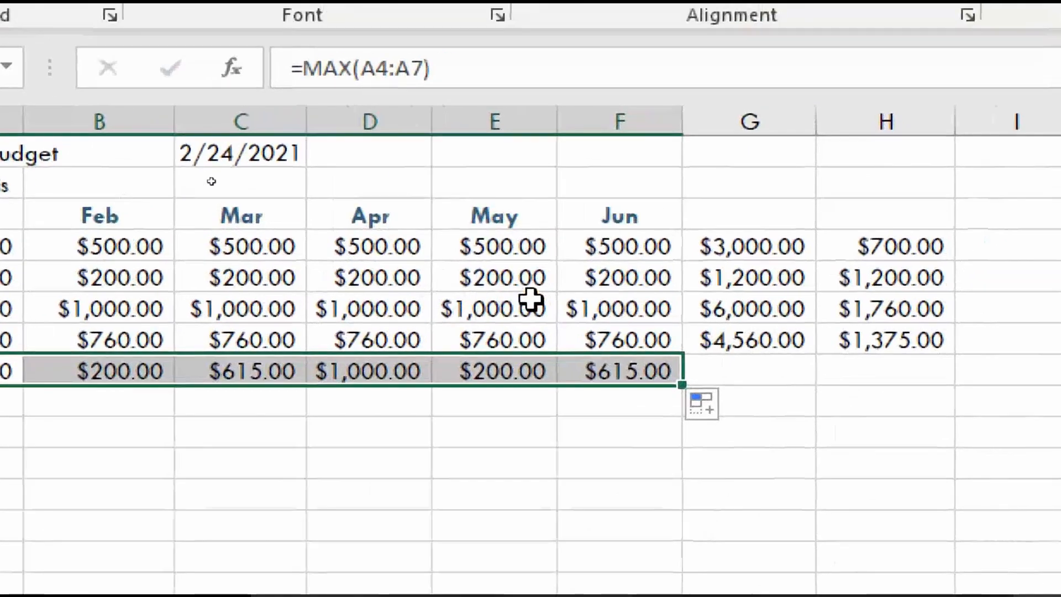
click(671, 151)
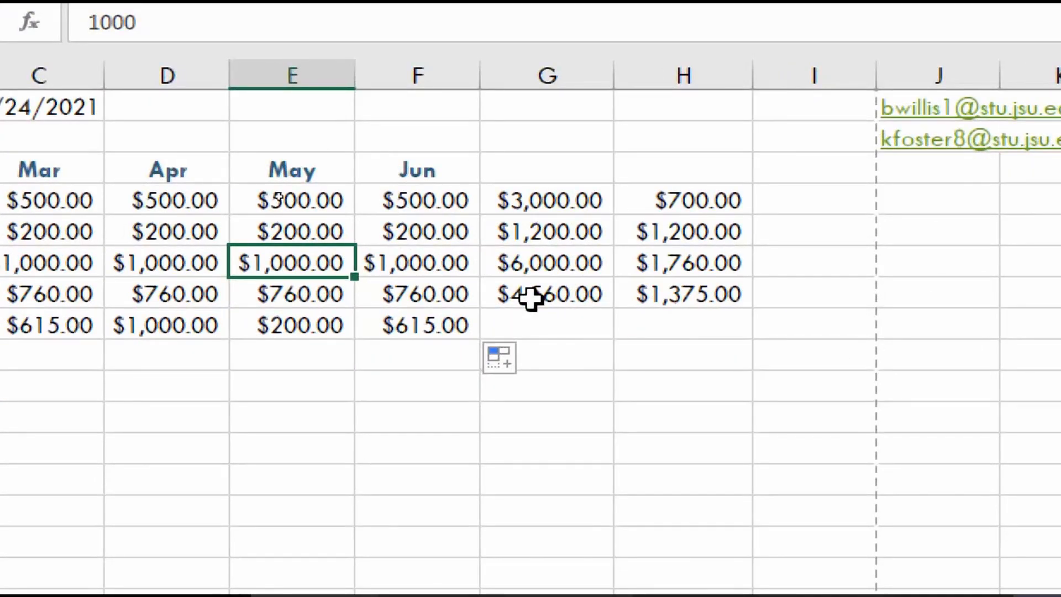
double_click(530, 299)
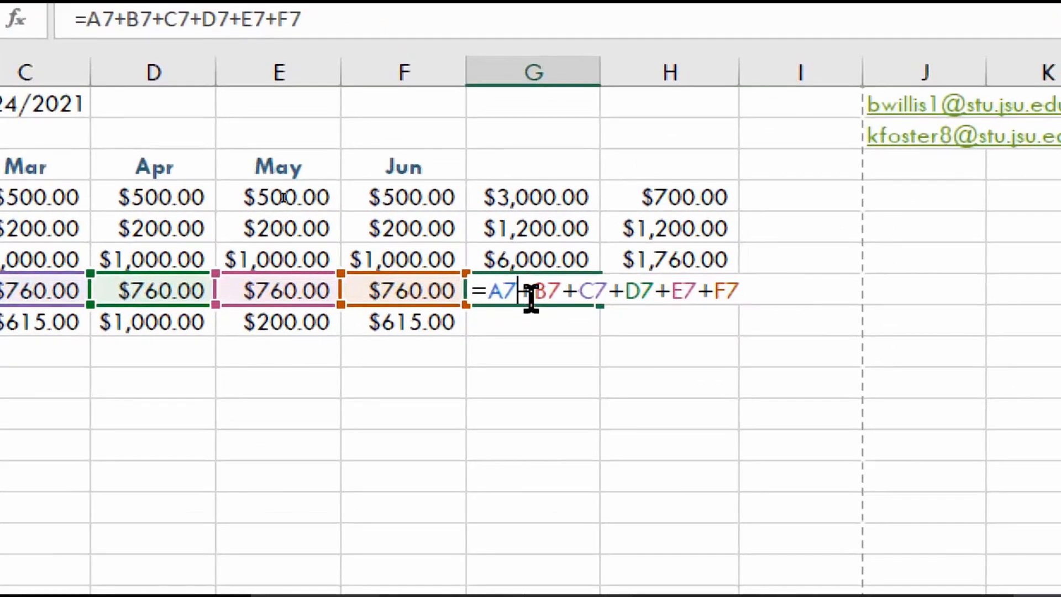
key(ctrl+Return)
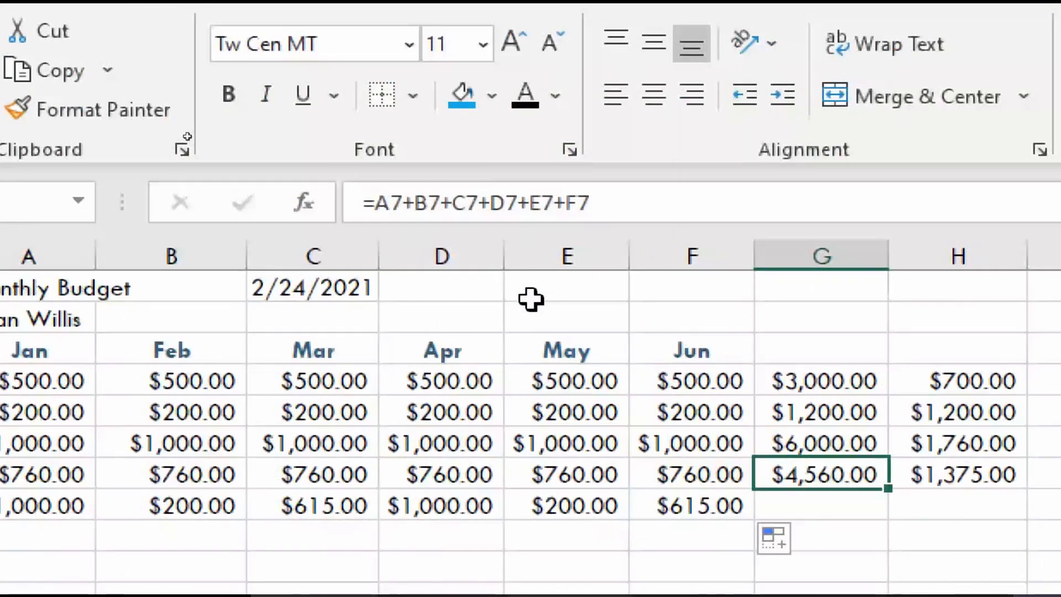
click(530, 298)
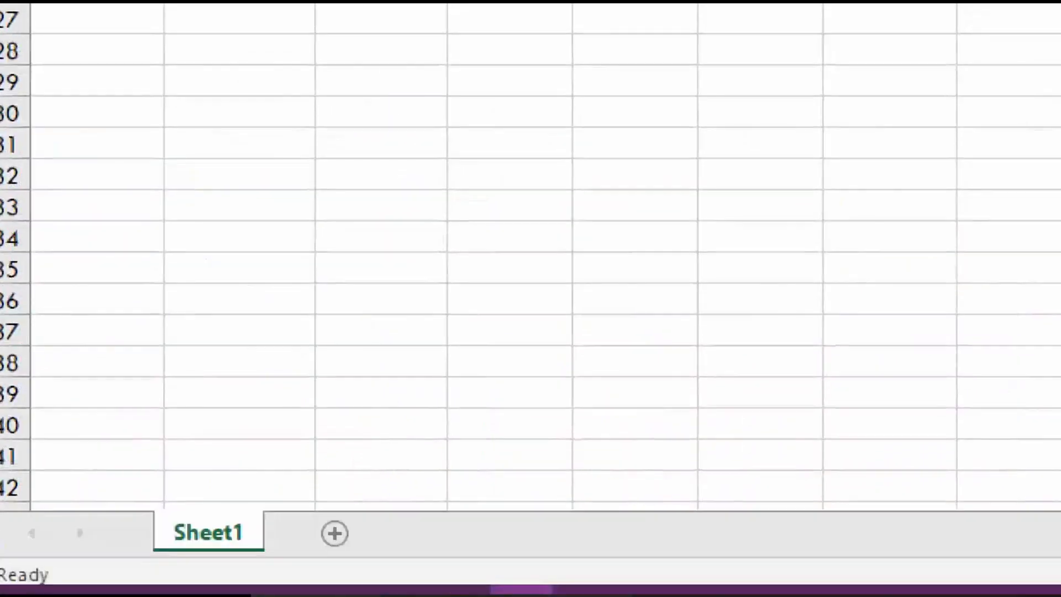
Read the PowerPoint slide on changing the workbook theme, then bring the Excel Book1 workbook back
click(457, 569)
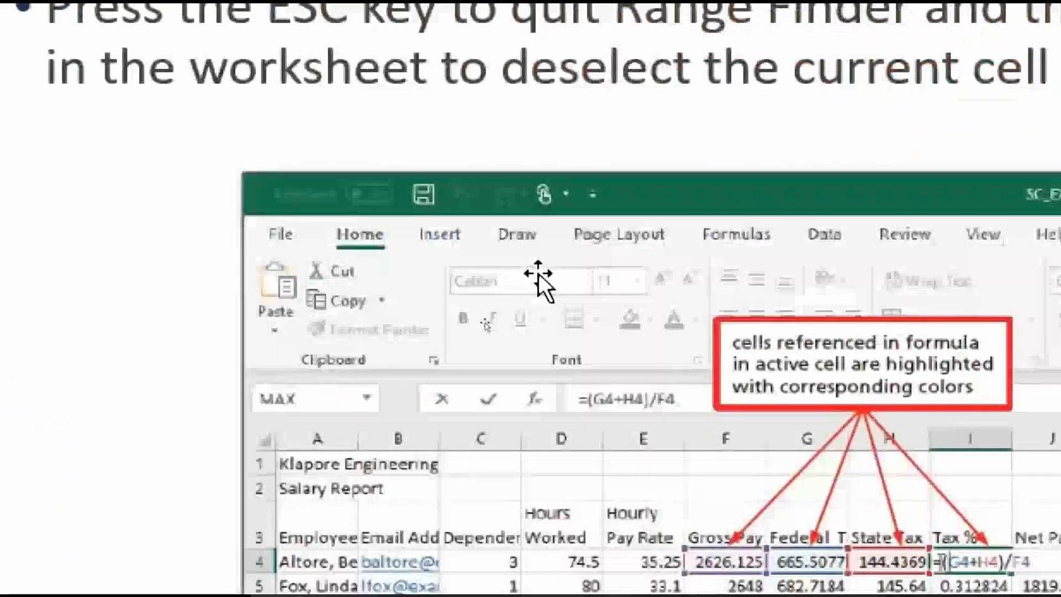
scroll(602, 301, down, 1)
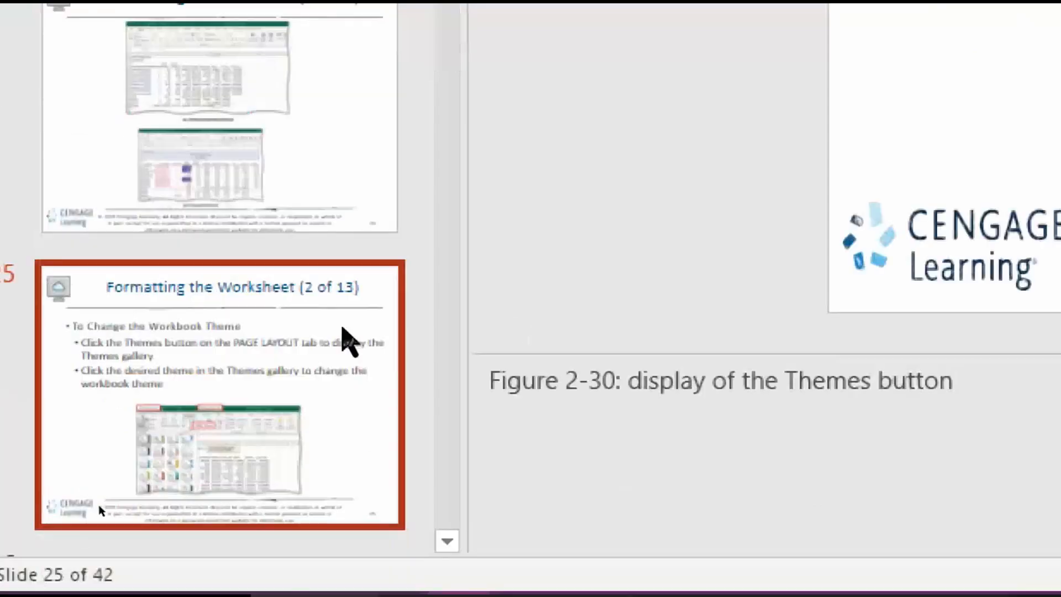
mouse_move(490, 581)
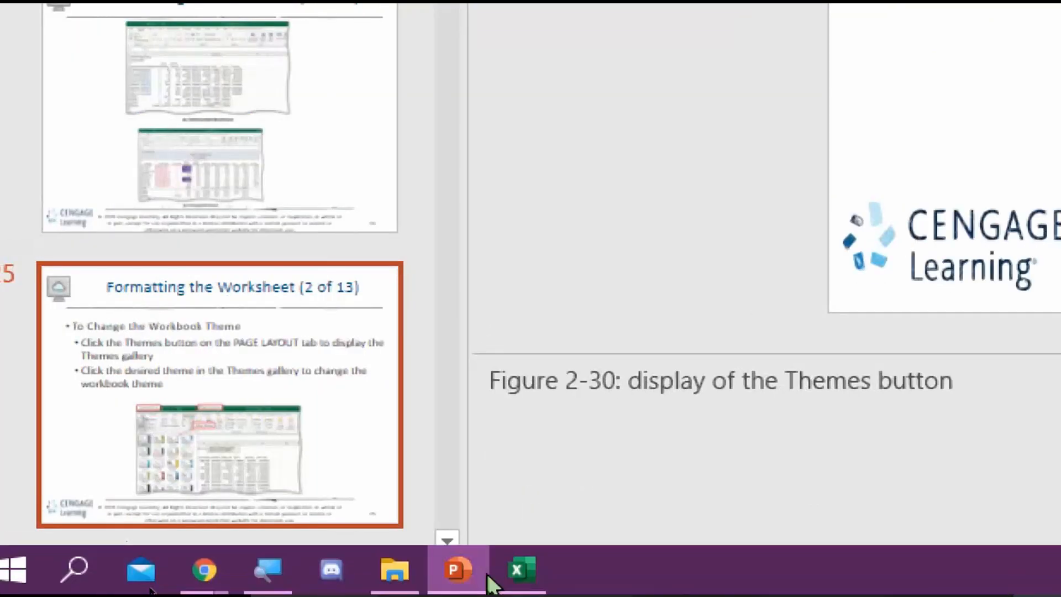
click(533, 580)
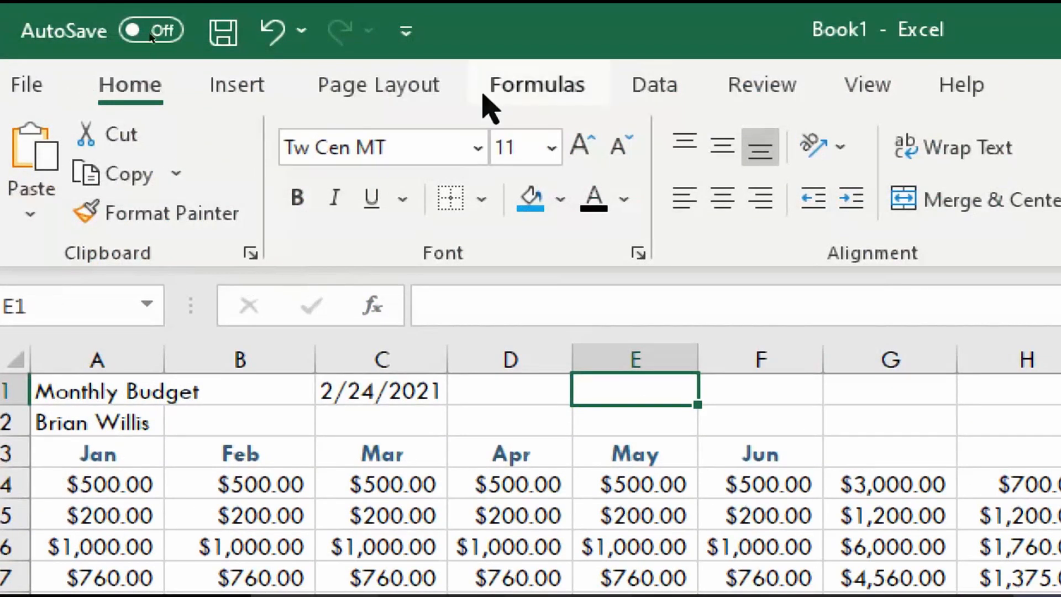
Pick a new theme from the Page Layout Themes gallery so the text turns serif, then switch to the slides
click(391, 99)
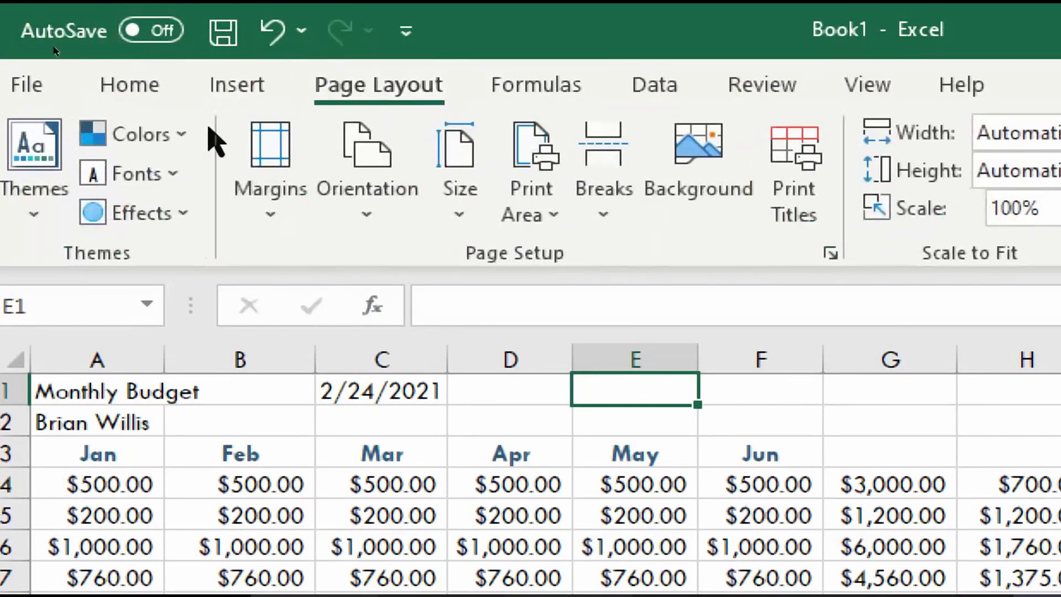
click(35, 224)
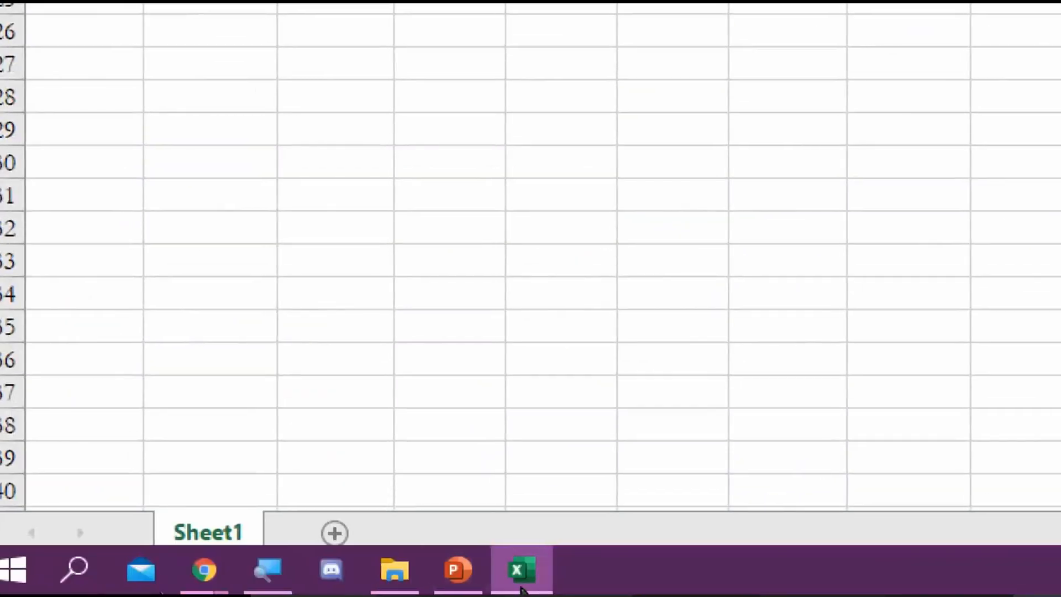
click(466, 579)
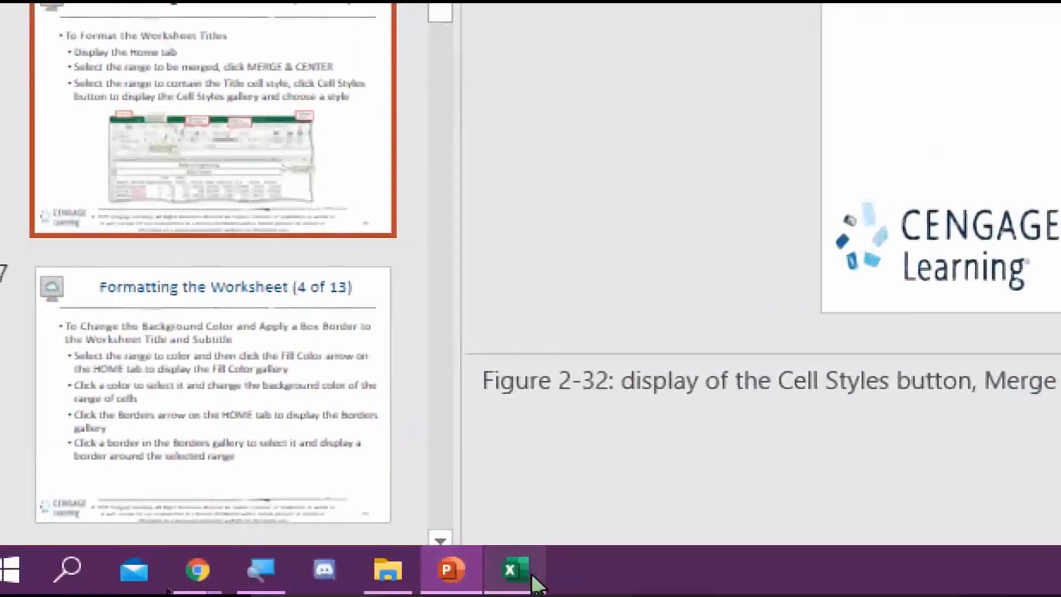
Merge and centre Monthly Budget across A1:B1 with Heading 2, and 2/24/2021 across C1:D1
click(532, 575)
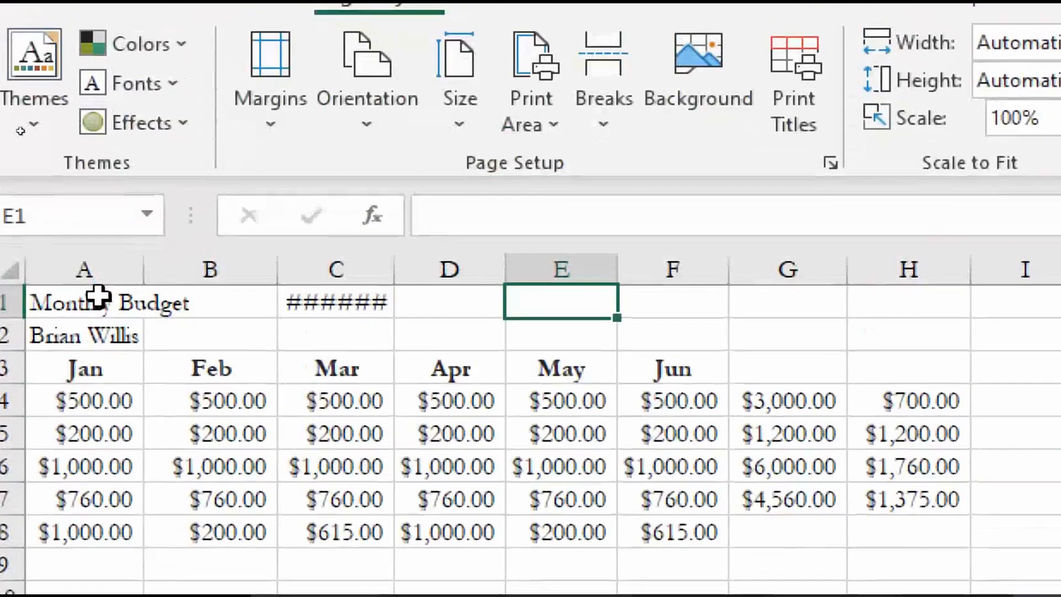
click(94, 297)
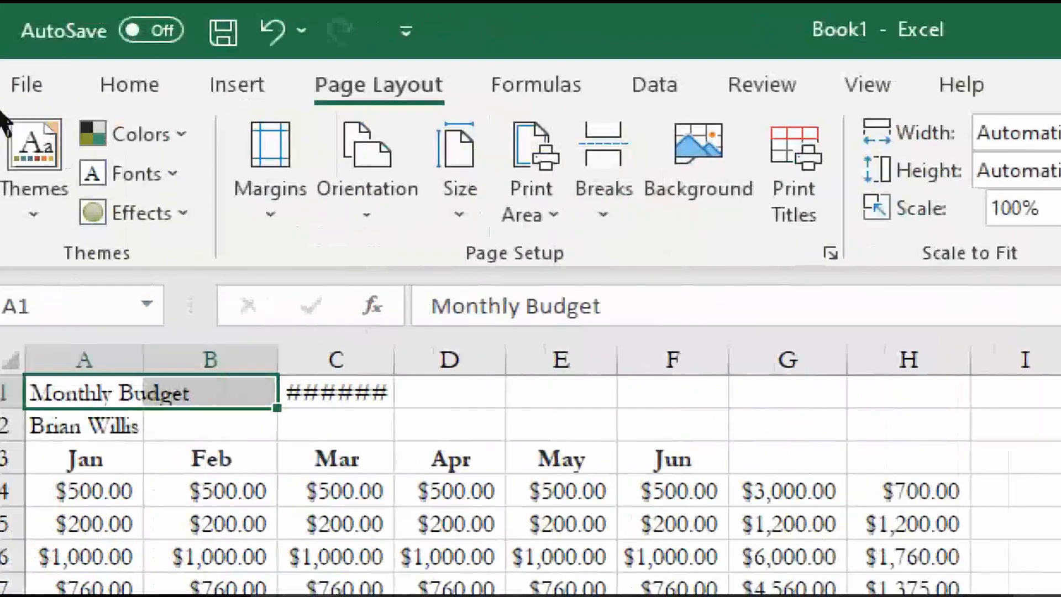
click(115, 89)
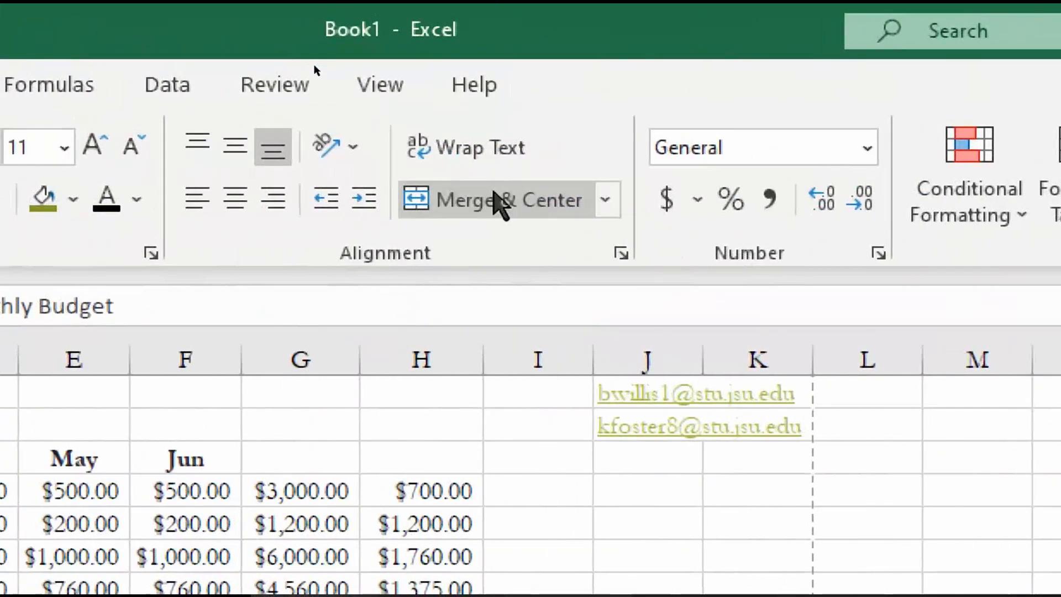
click(501, 200)
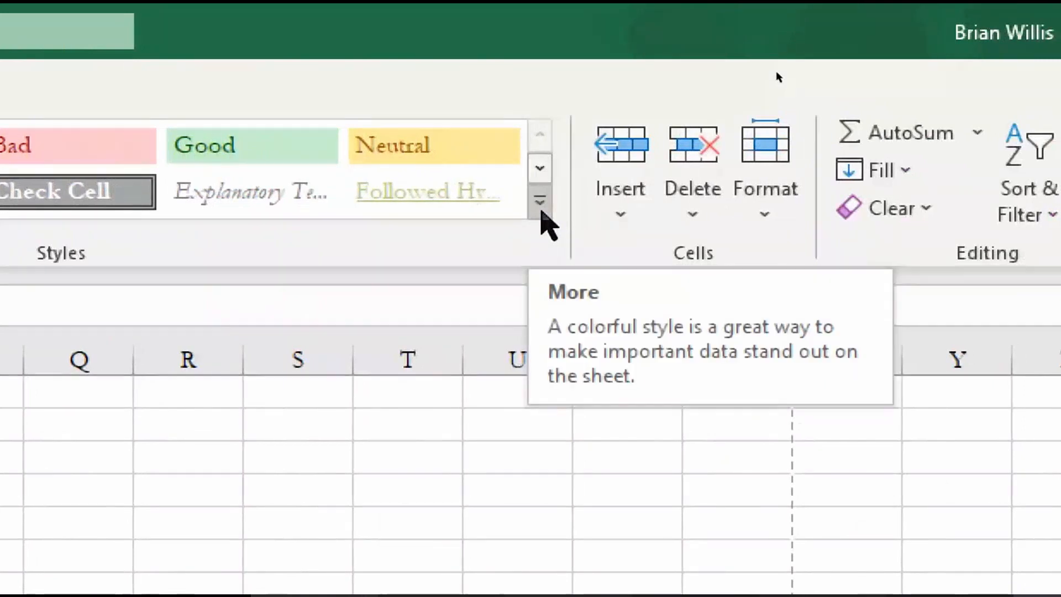
click(541, 212)
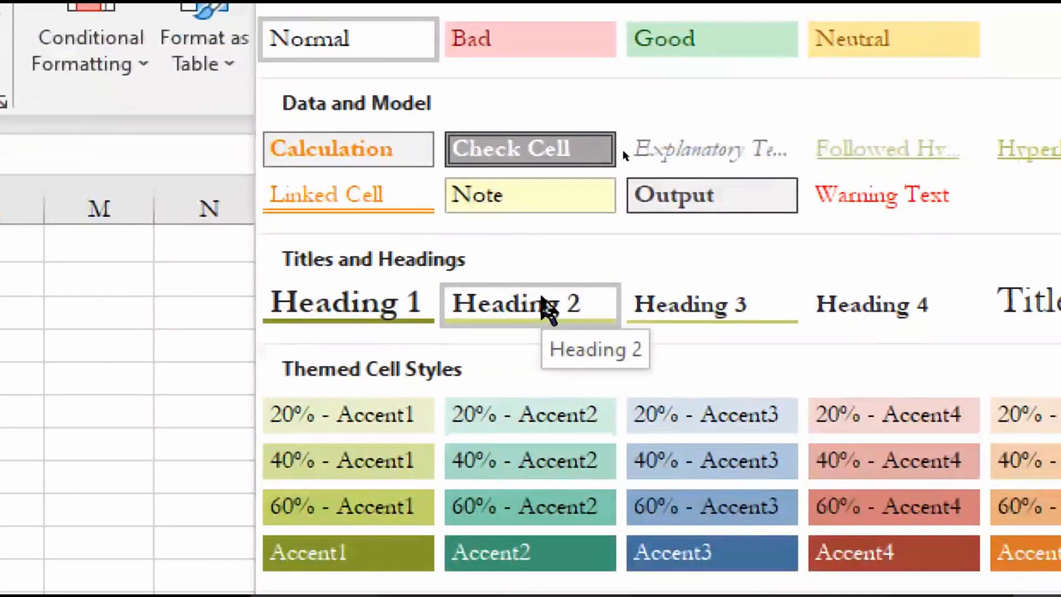
click(544, 305)
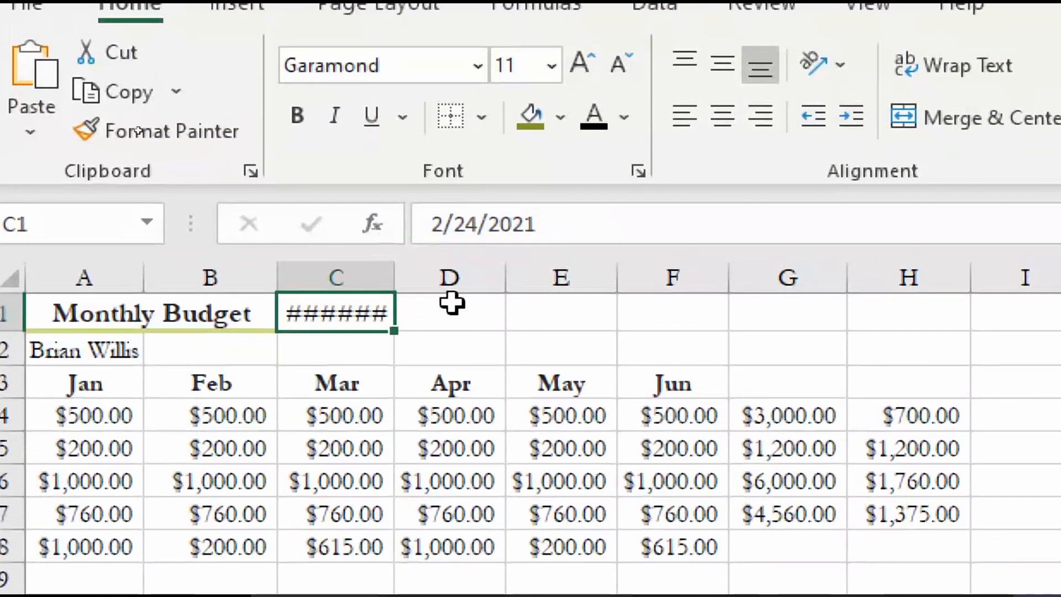
shift+click(455, 300)
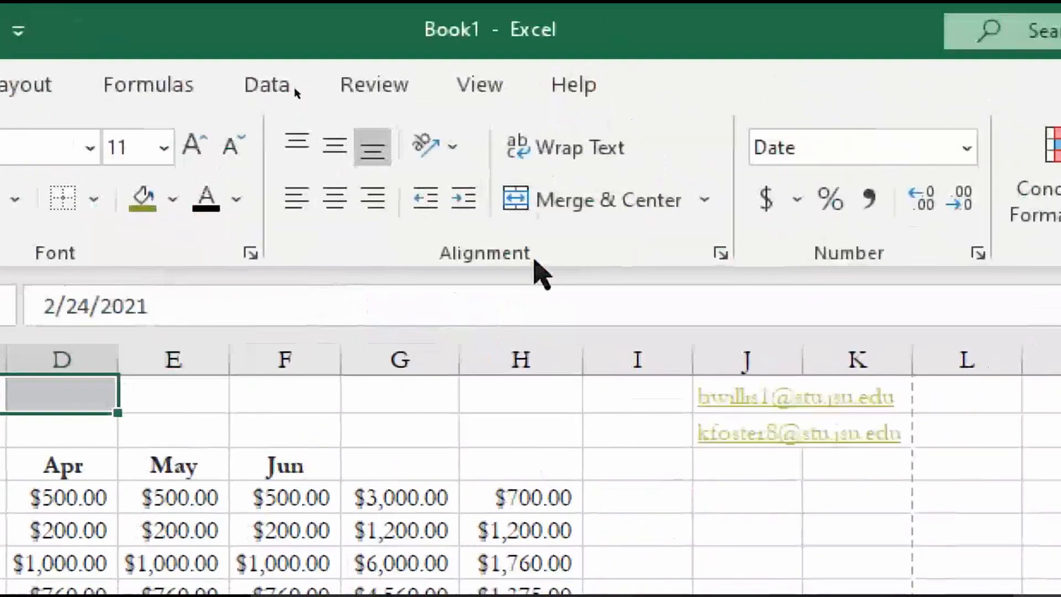
click(950, 111)
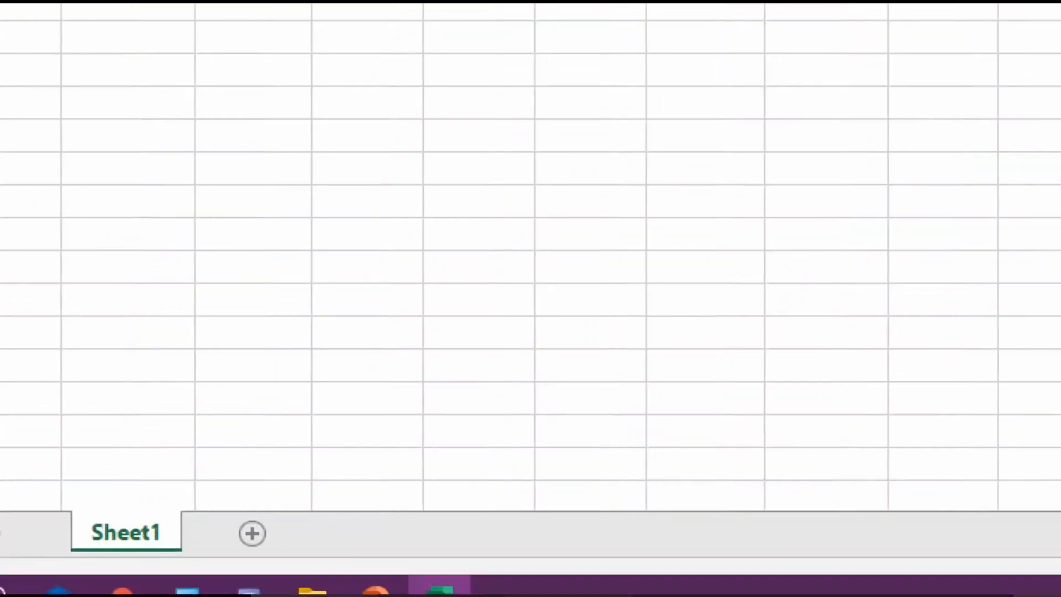
Read the next slide on title background colour and box borders, then return to Excel
click(454, 572)
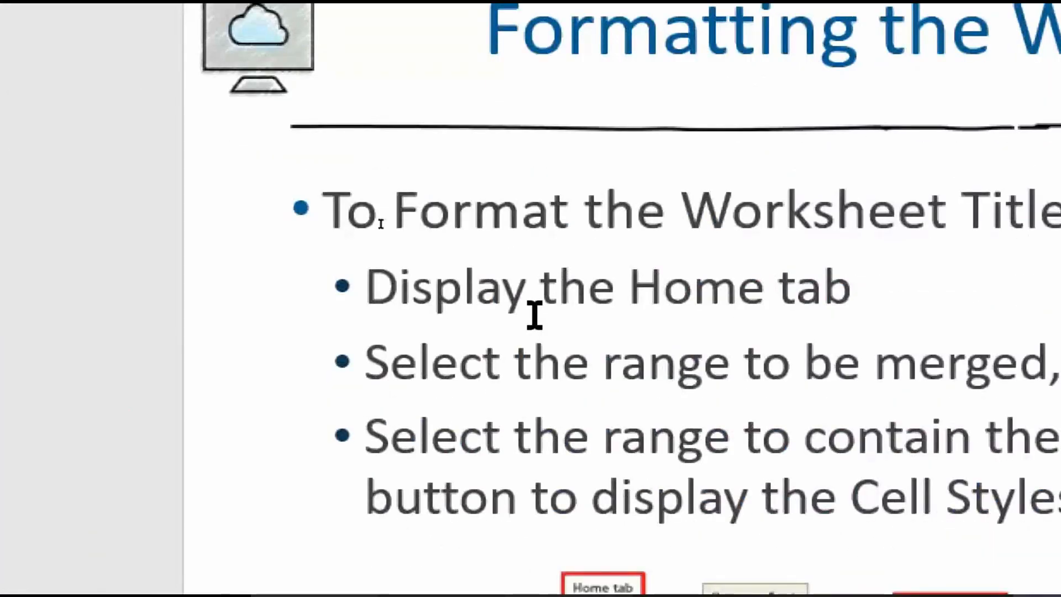
scroll(535, 315, down, 1)
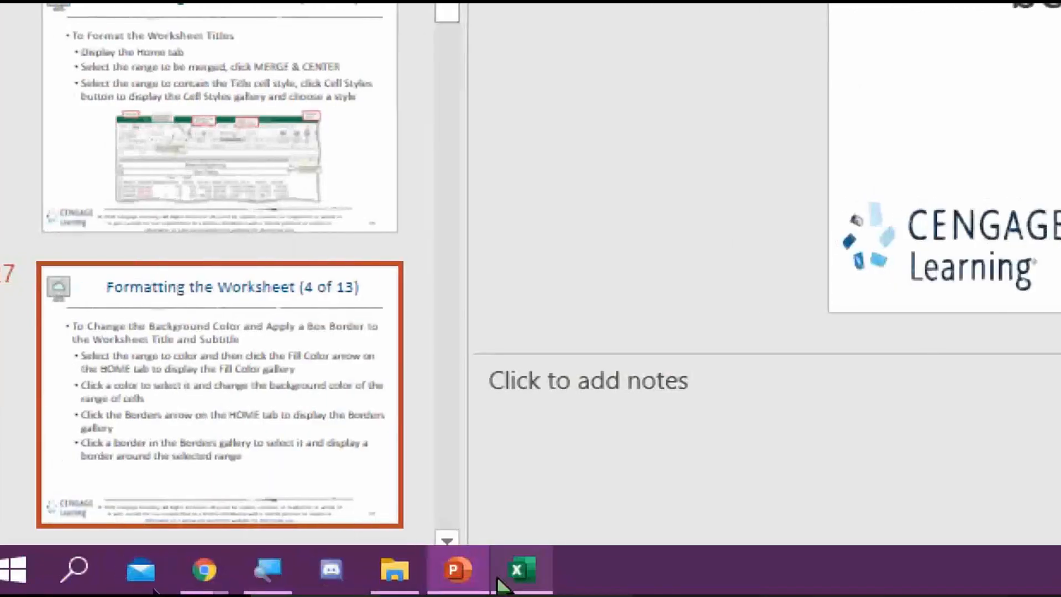
click(524, 569)
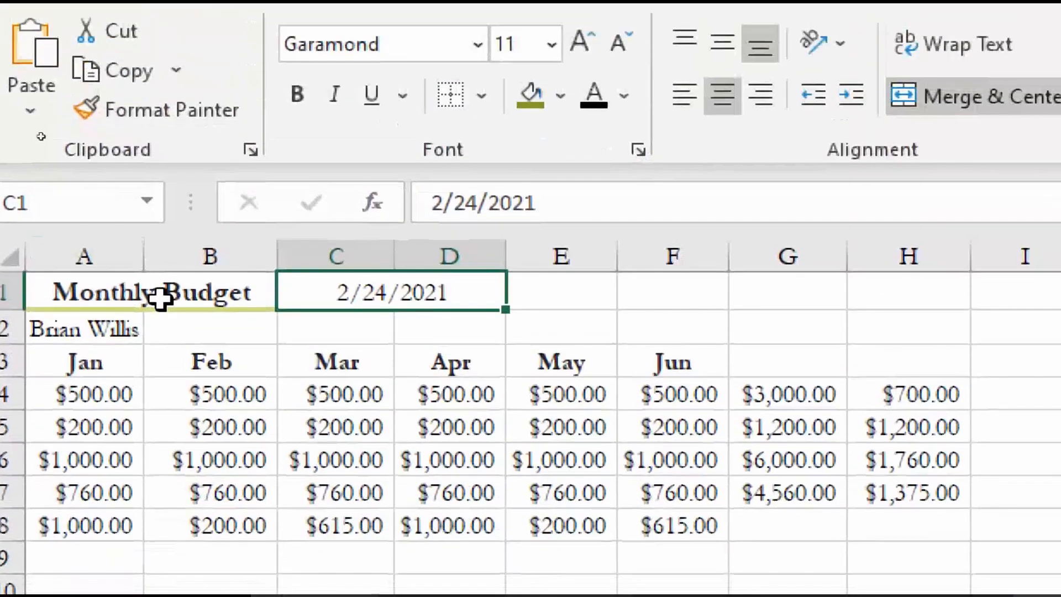
Fill the title rows A1:B2 light green instead of Green, Accent 1, and add a thick outside border
click(160, 299)
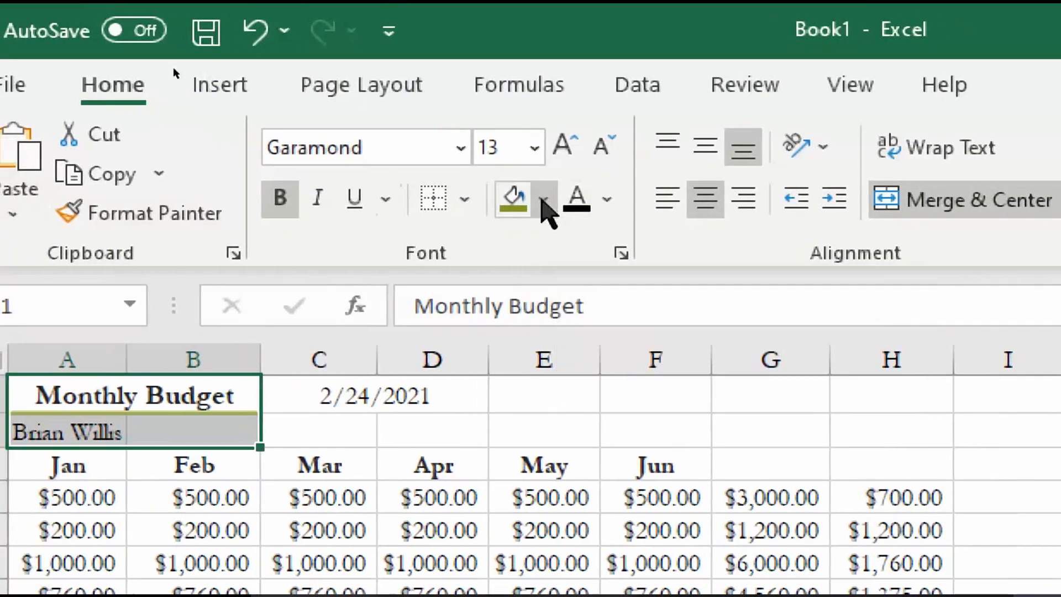
click(543, 201)
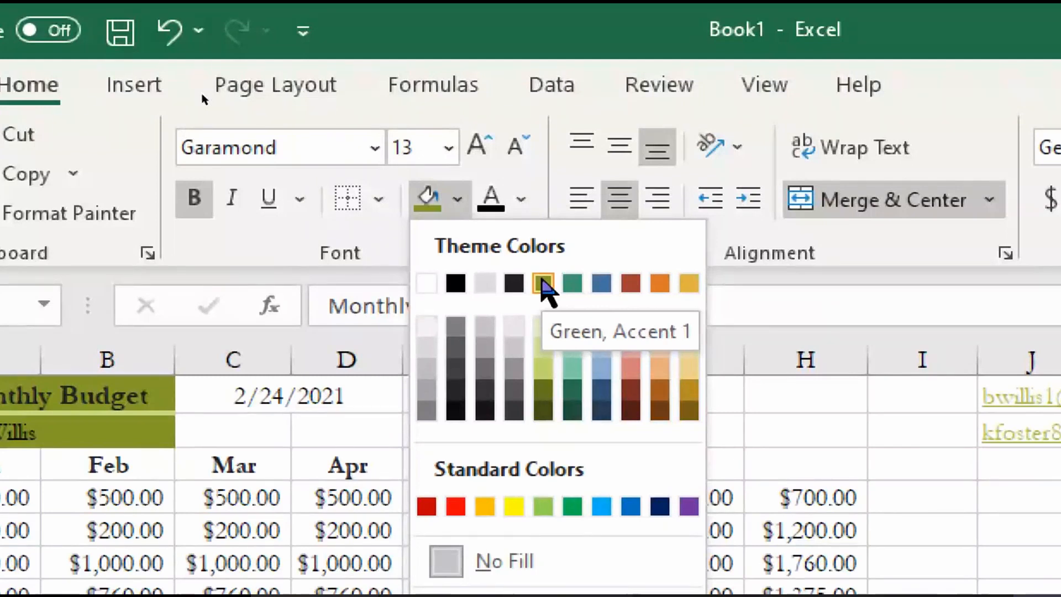
click(543, 283)
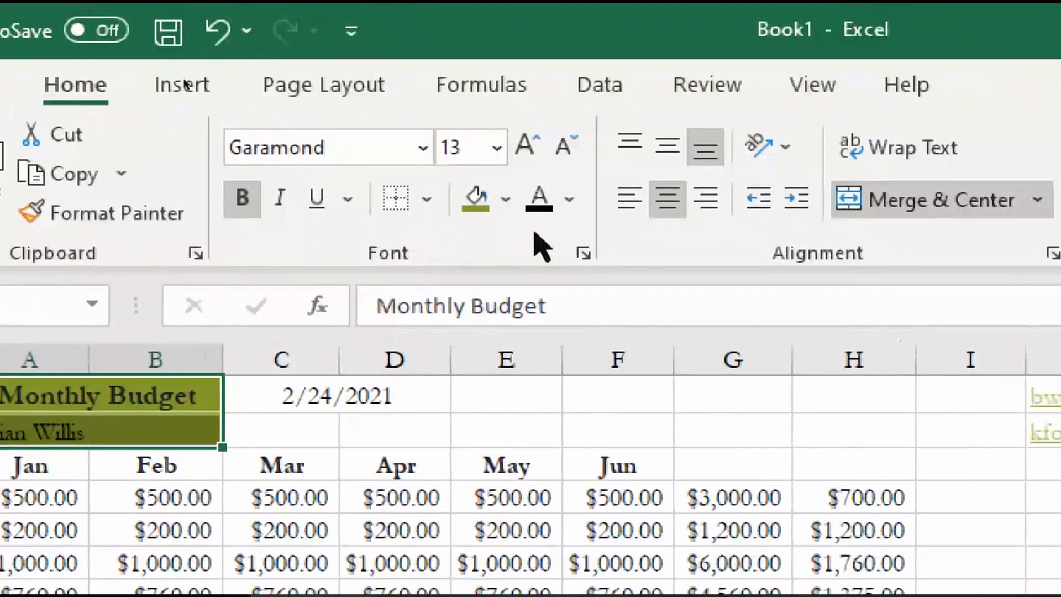
click(560, 171)
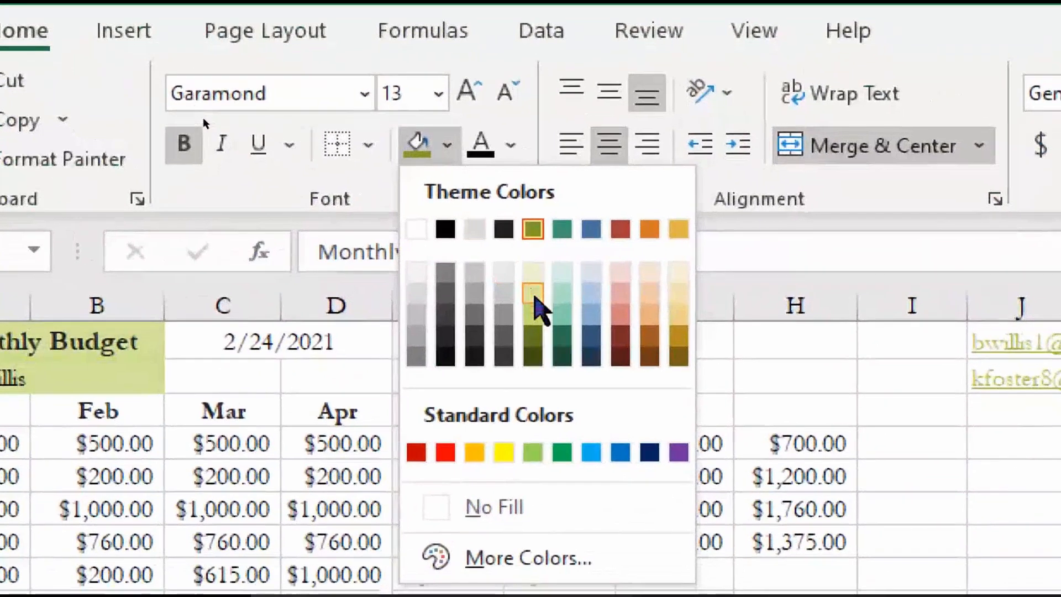
click(534, 295)
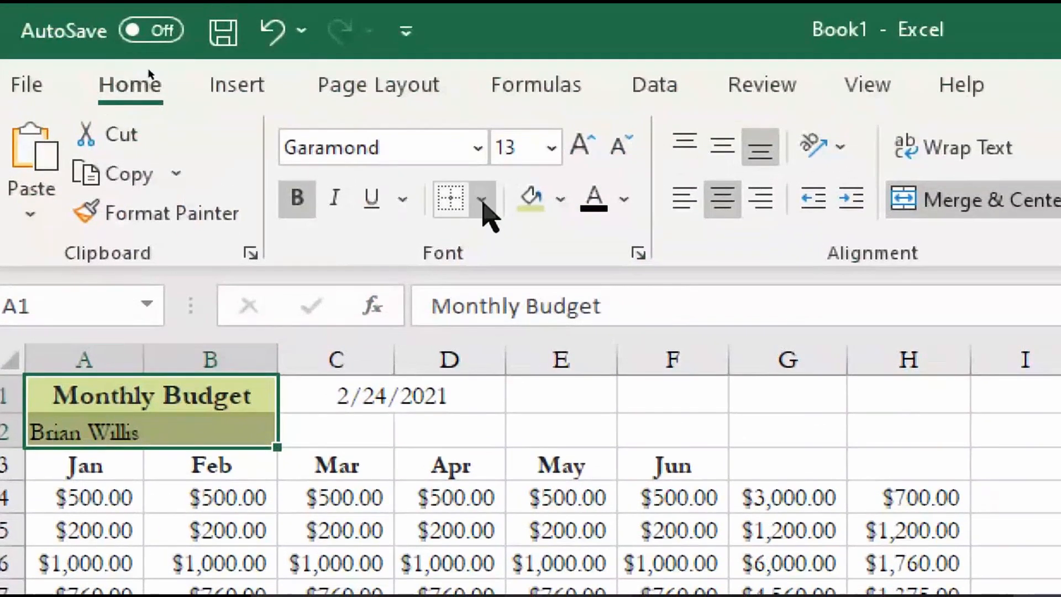
click(482, 200)
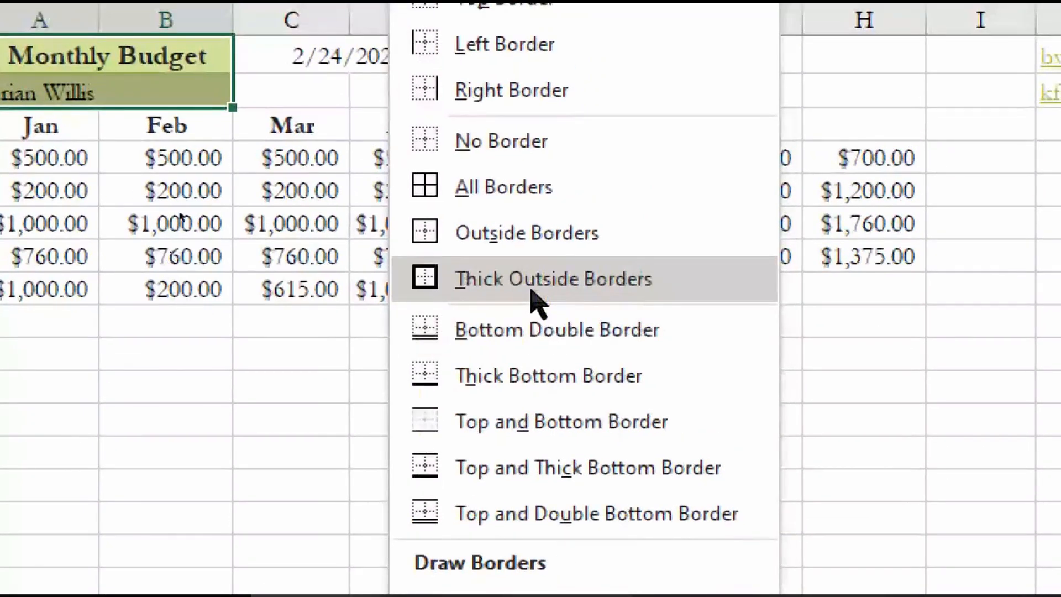
click(535, 299)
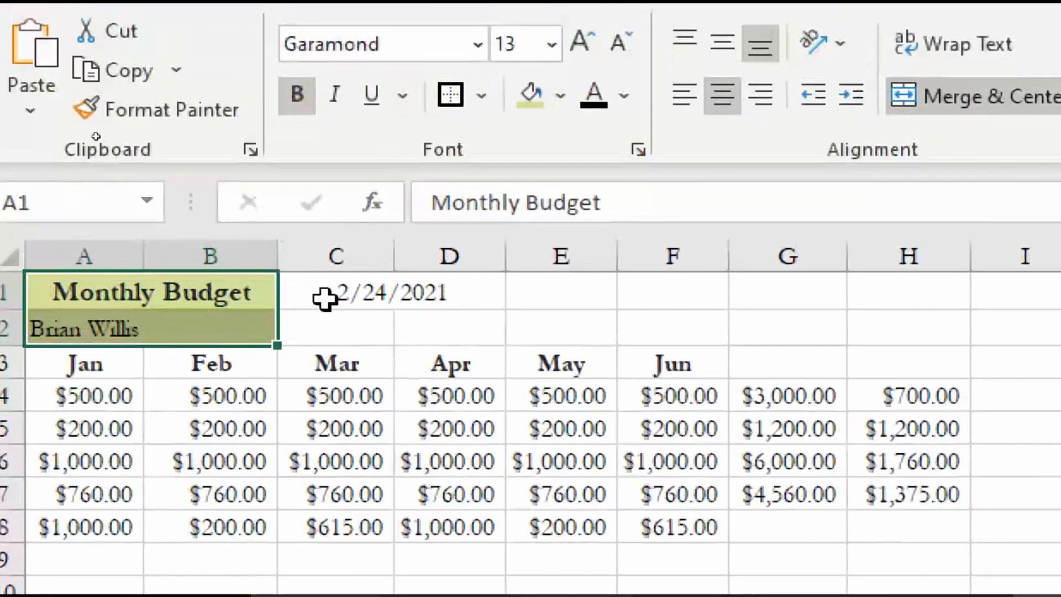
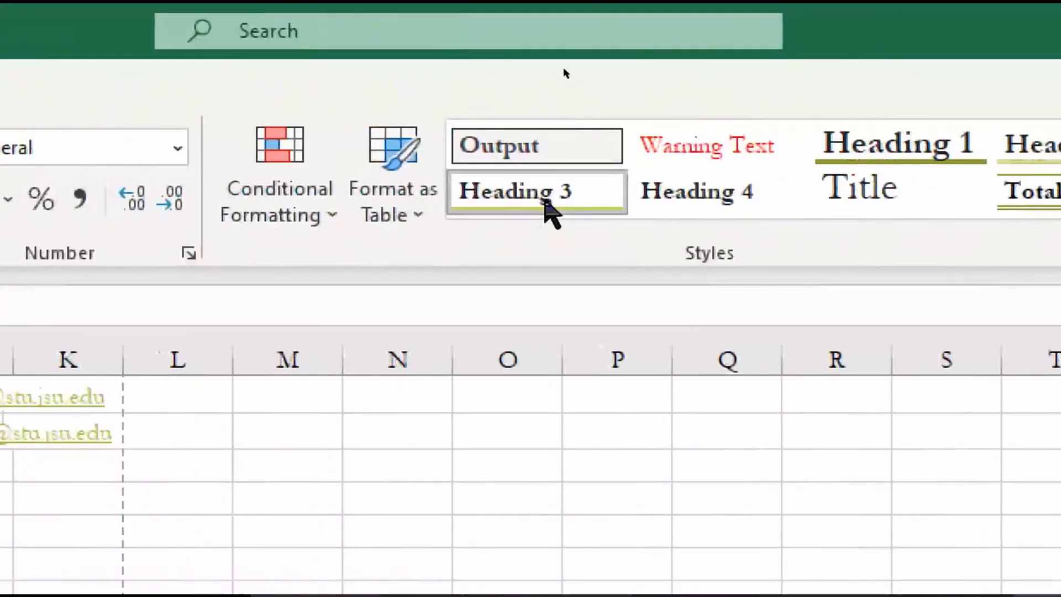
Give the Jan–Jun headings in A3:F3 the Heading 3 cell style and center them
click(545, 209)
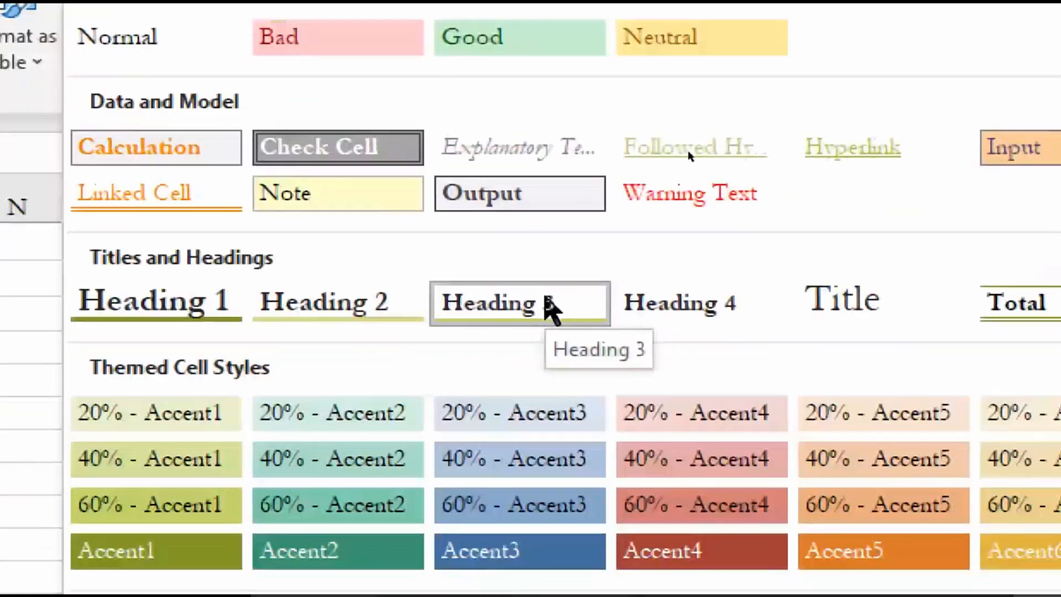
click(282, 454)
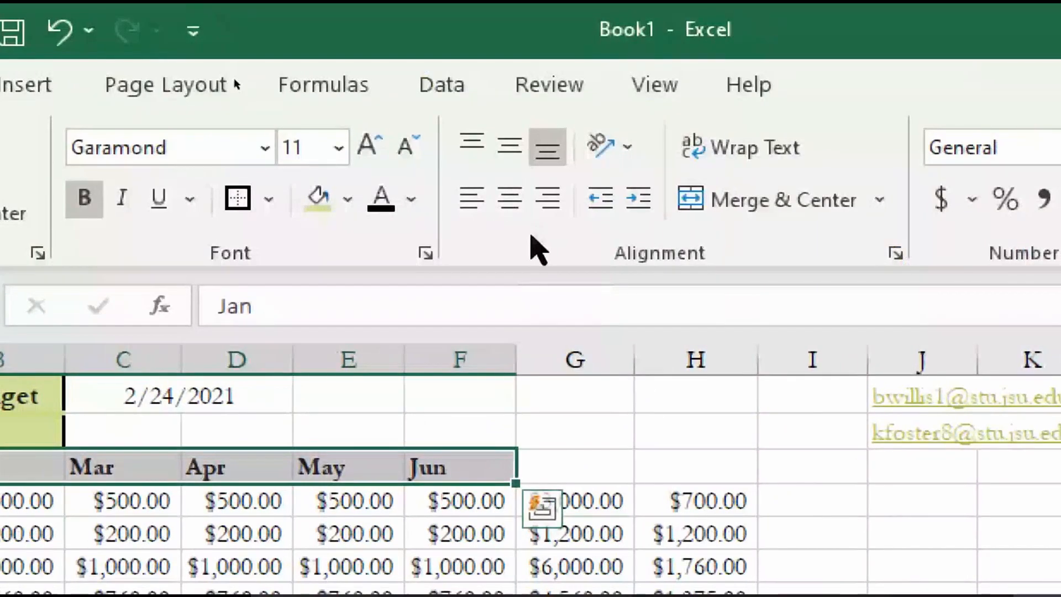
click(506, 206)
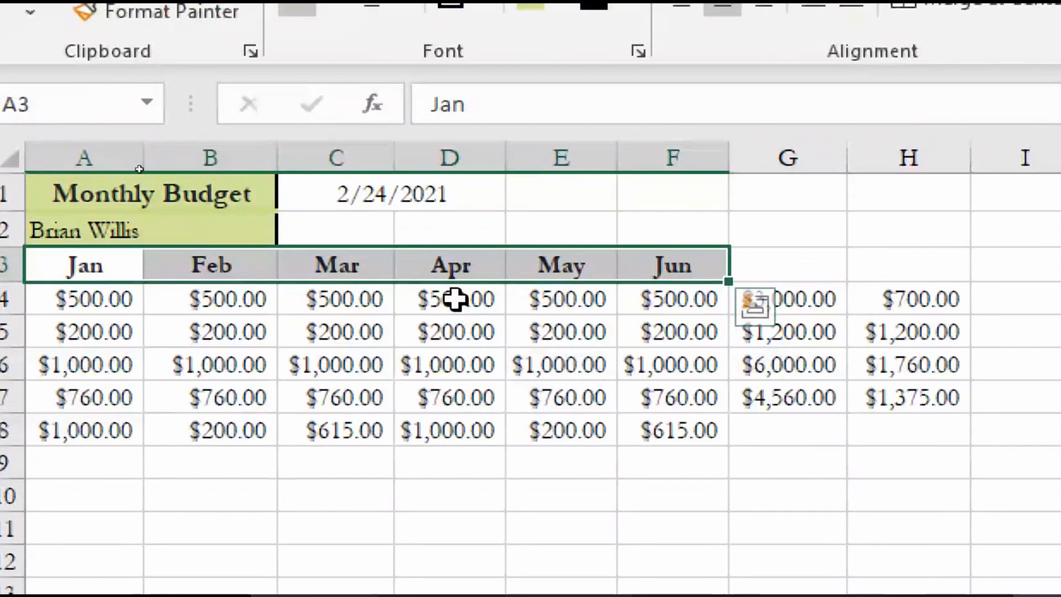
click(455, 300)
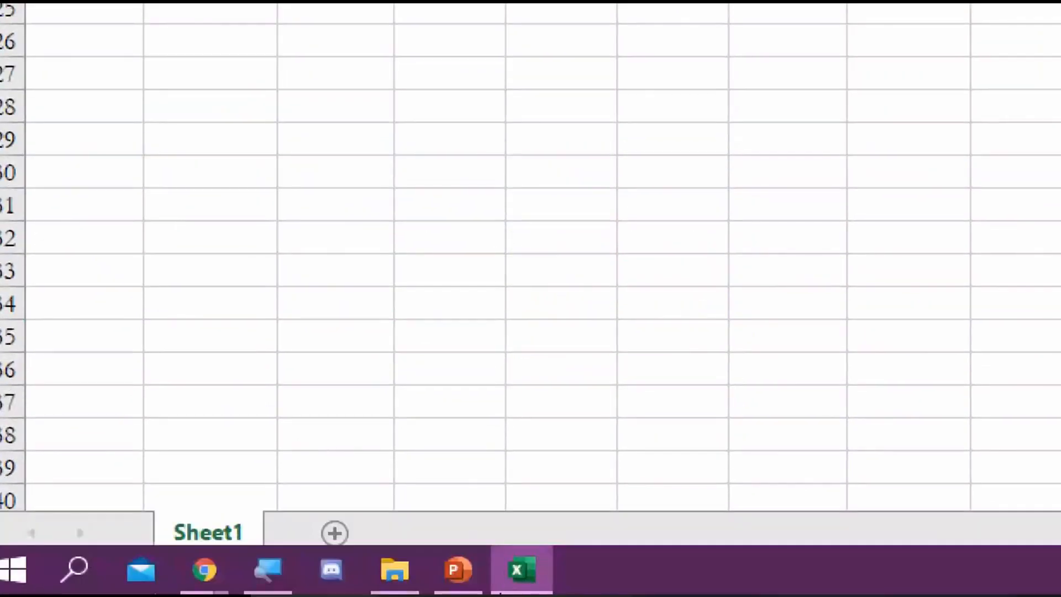
mouse_move(499, 591)
click(458, 571)
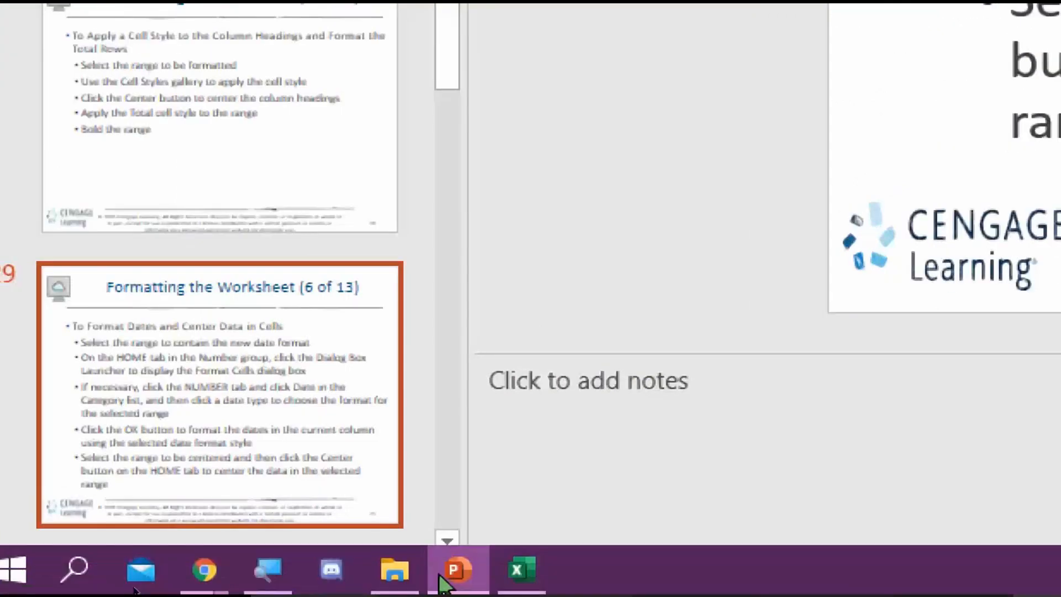
click(521, 569)
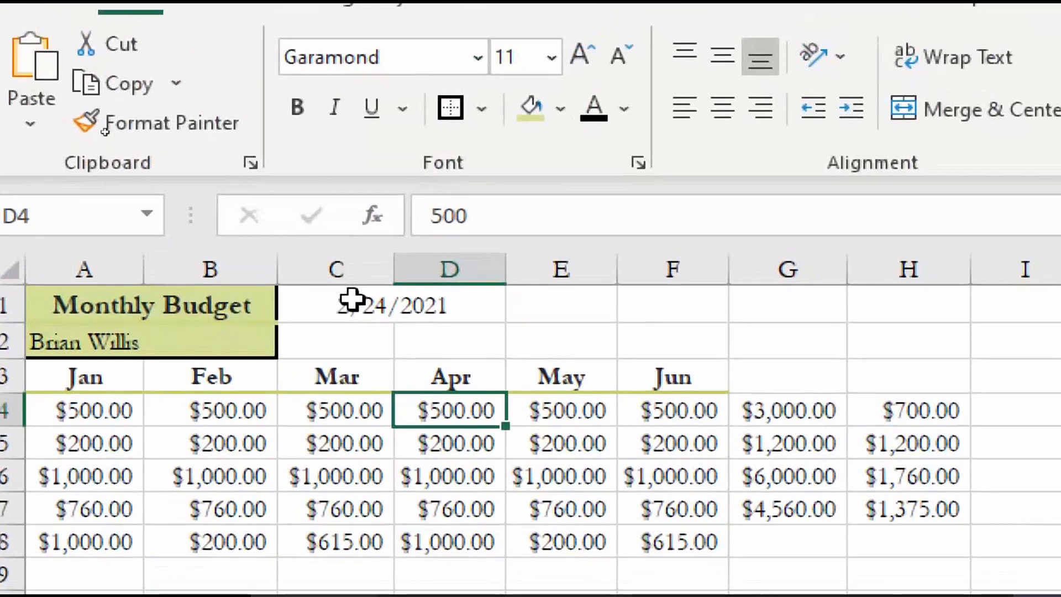
Unmerge C1 and give 2/24/2021 the long weekday date format (Wednesday, March 14, 2012)
click(352, 300)
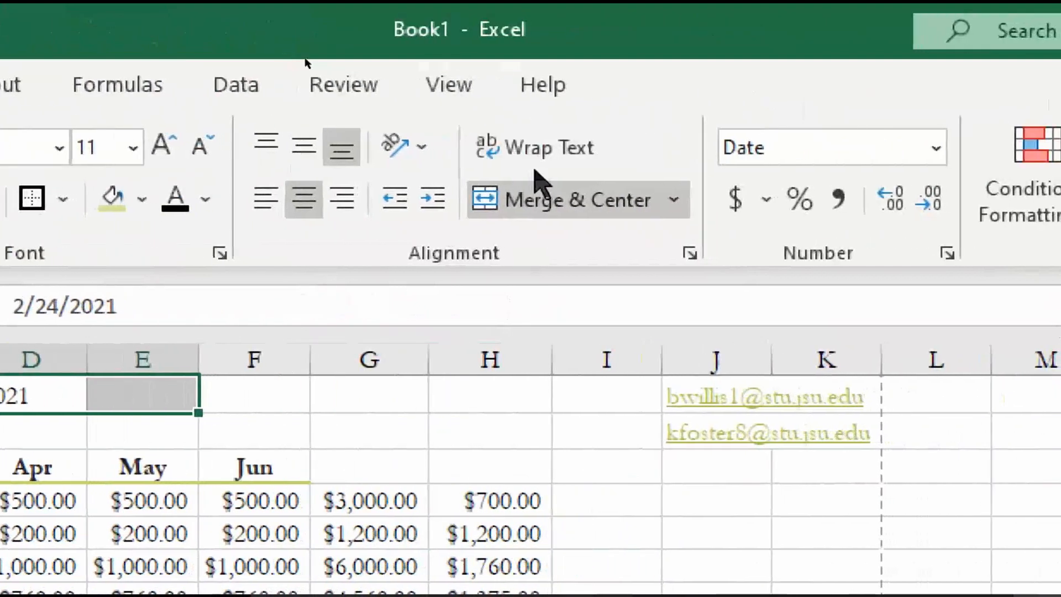
click(556, 200)
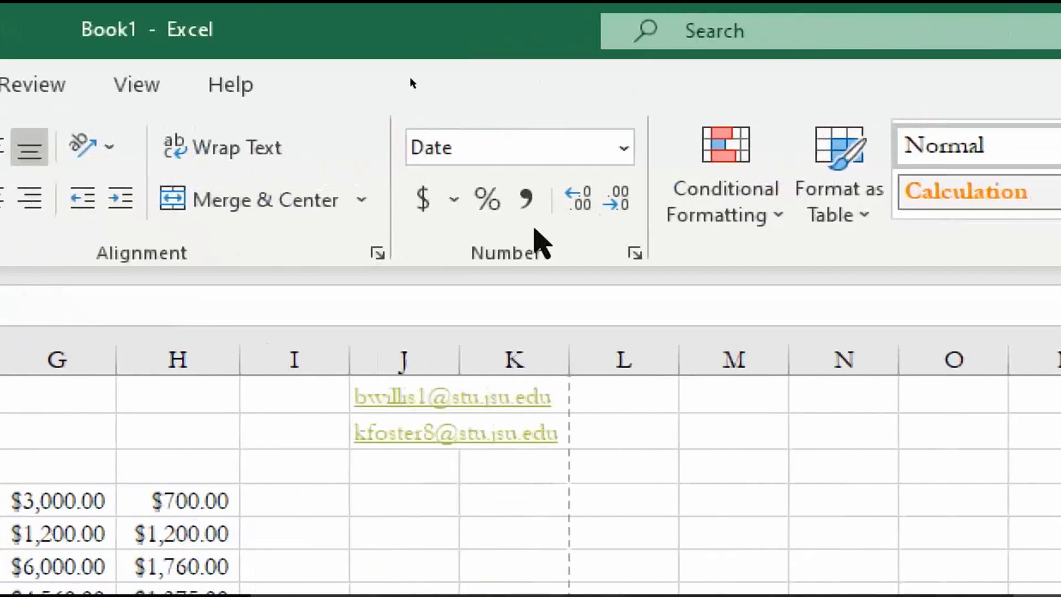
click(530, 253)
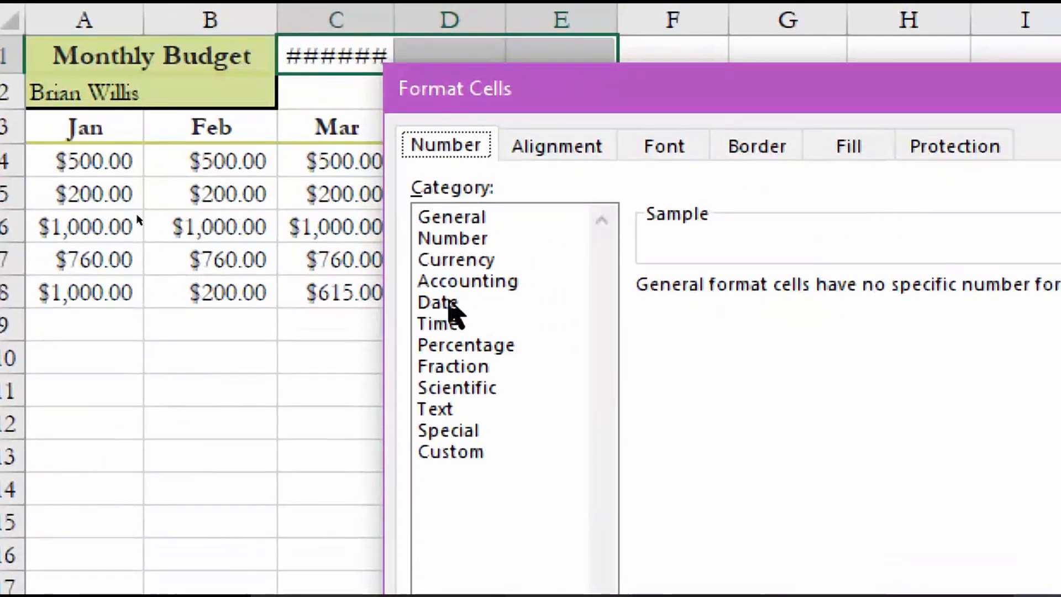
click(448, 303)
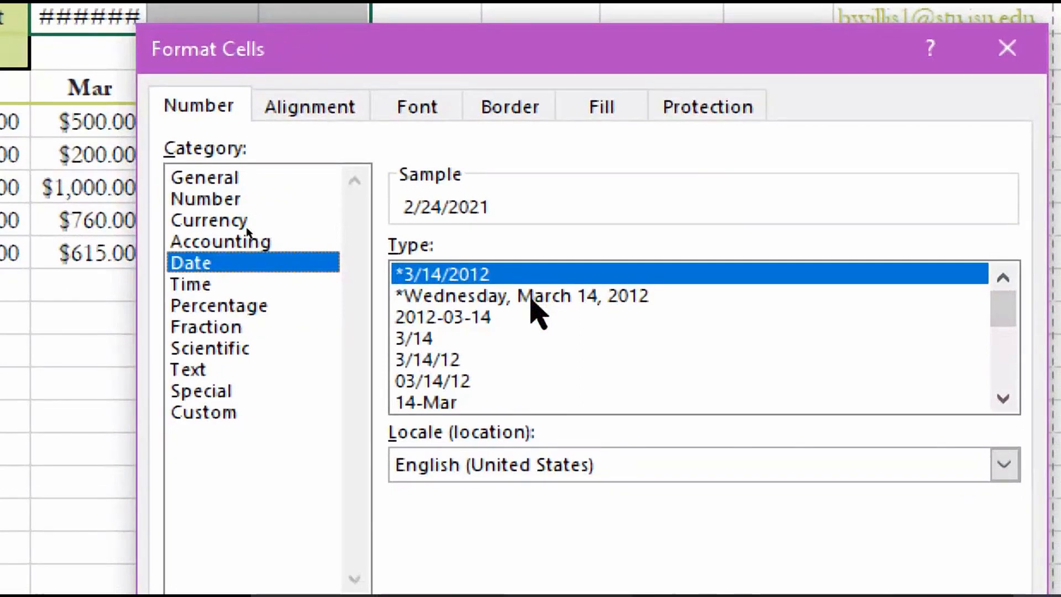
click(532, 303)
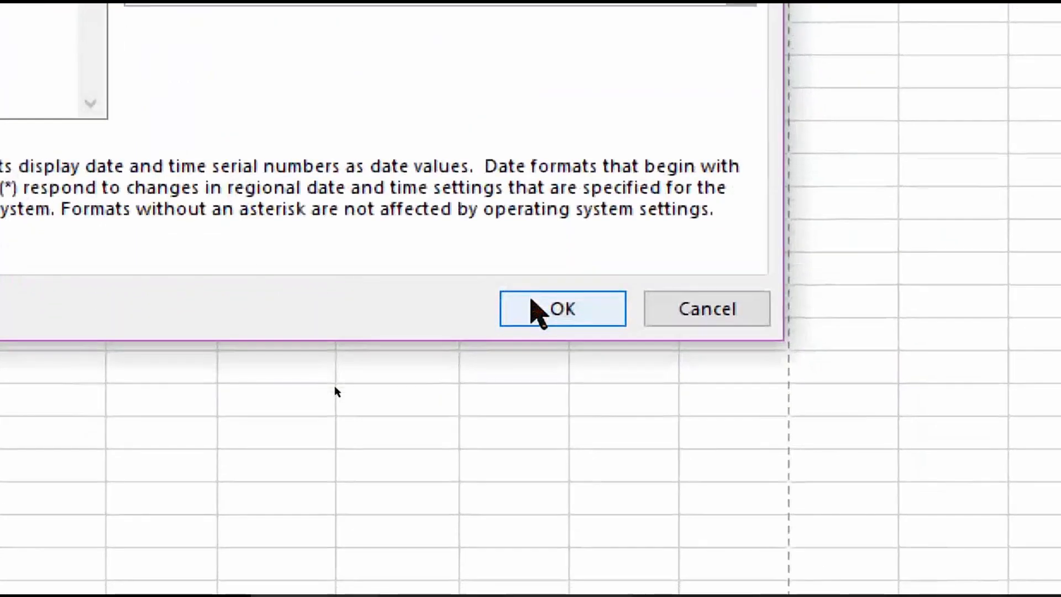
click(533, 306)
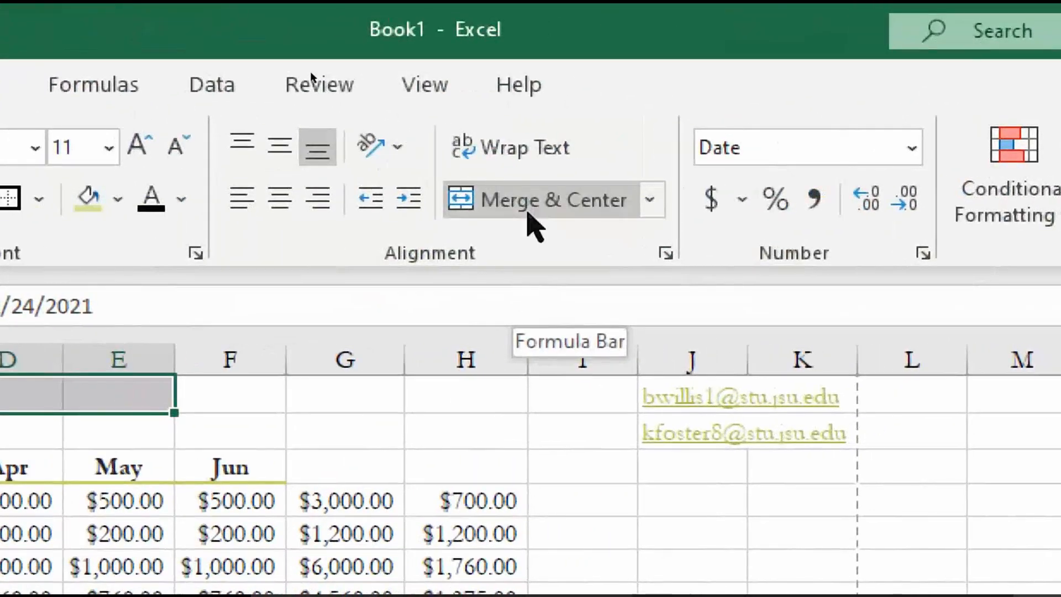
Merge and center the date across C1:E1 so it shows in full, and apply the Note style
click(532, 220)
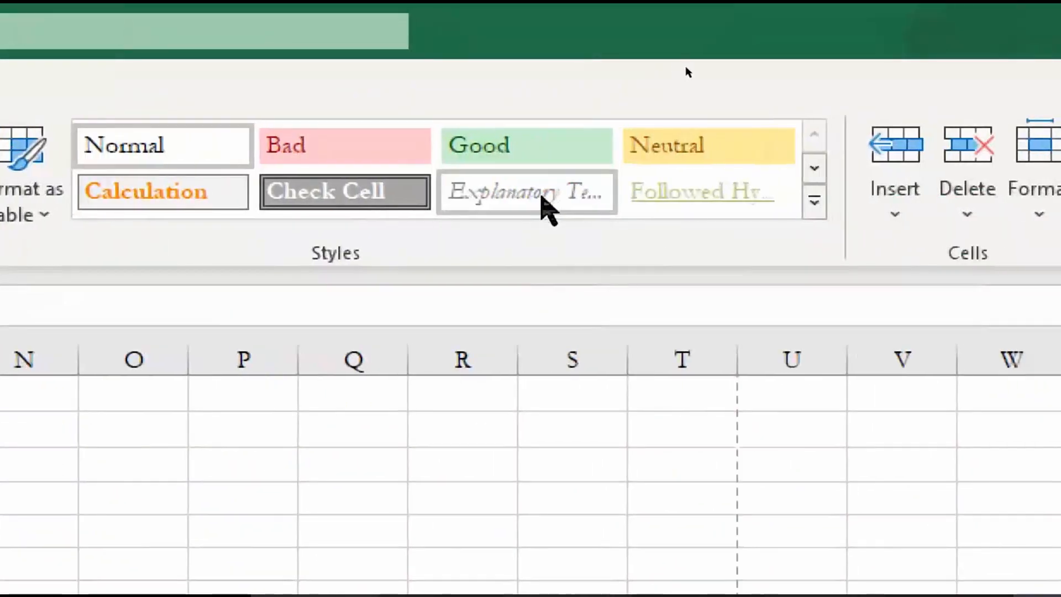
click(812, 203)
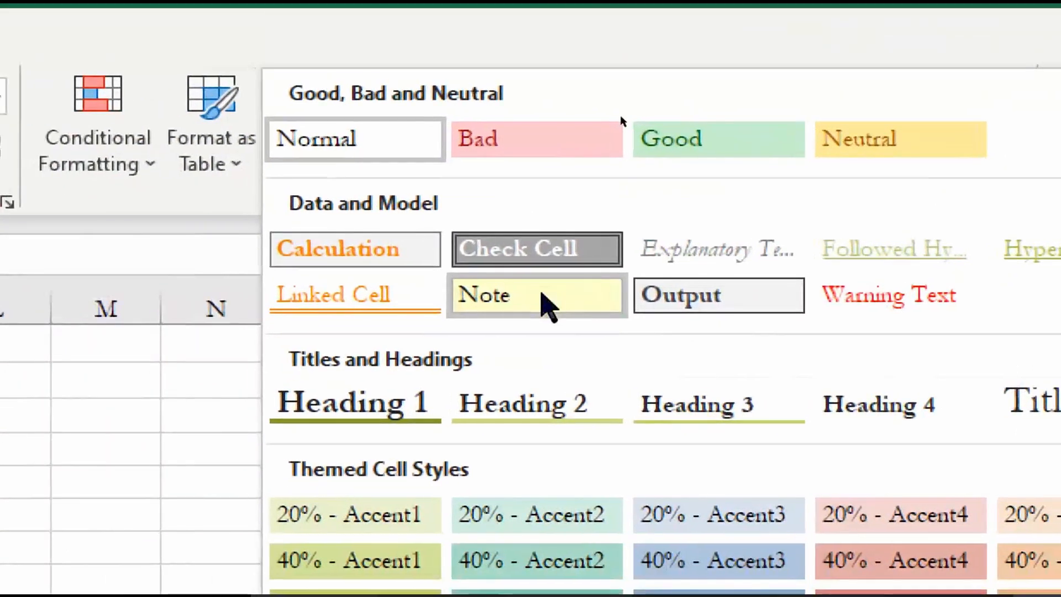
click(512, 351)
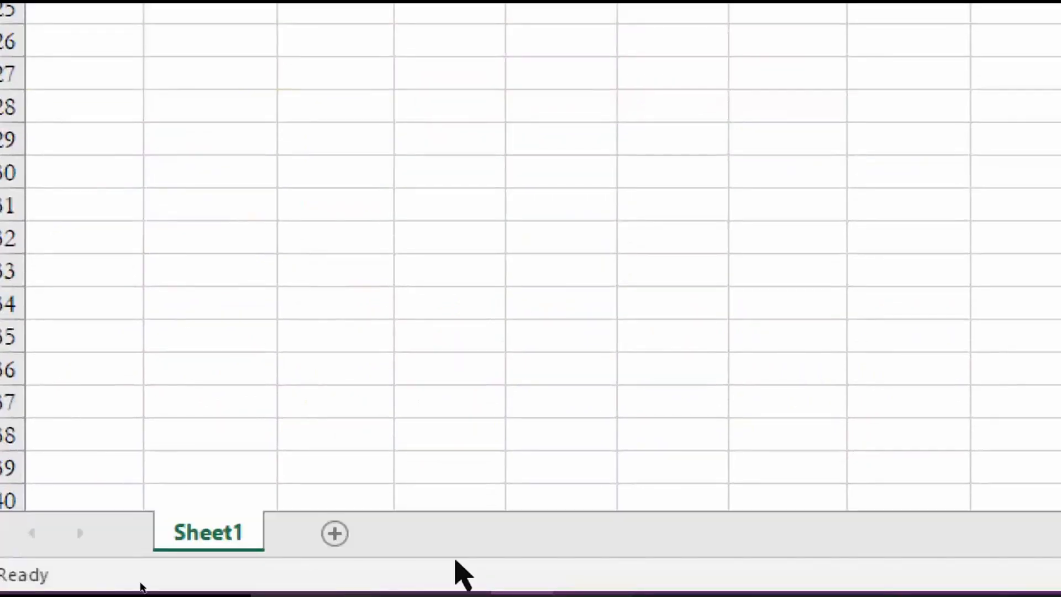
click(452, 569)
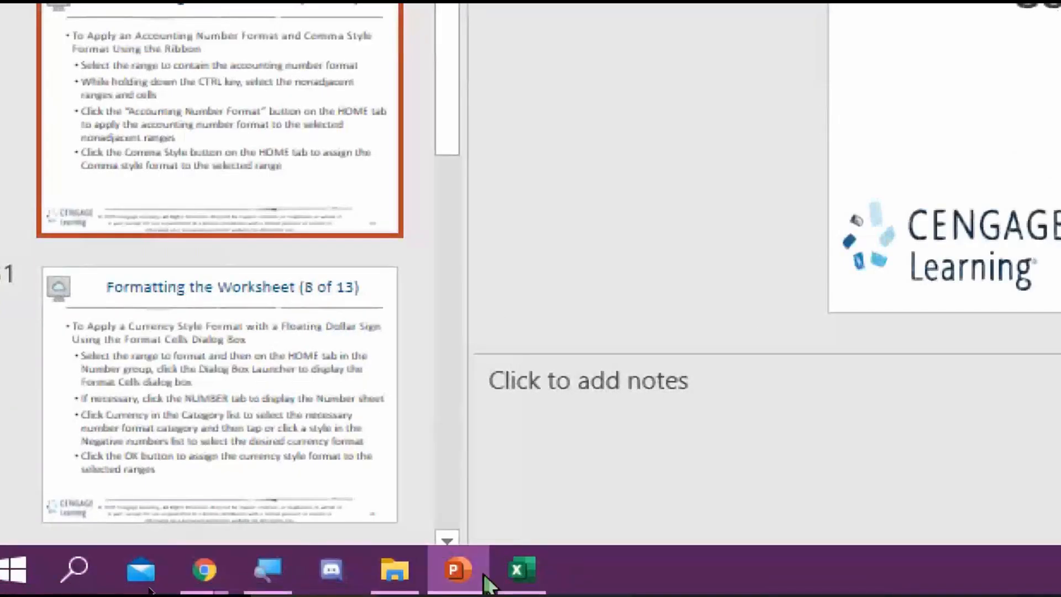
click(522, 569)
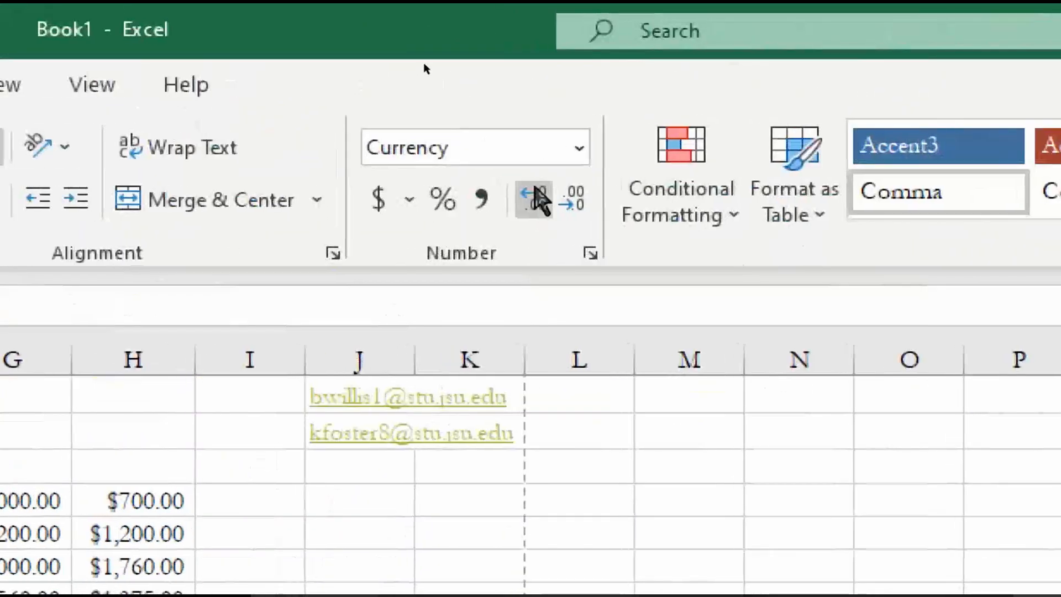
click(536, 155)
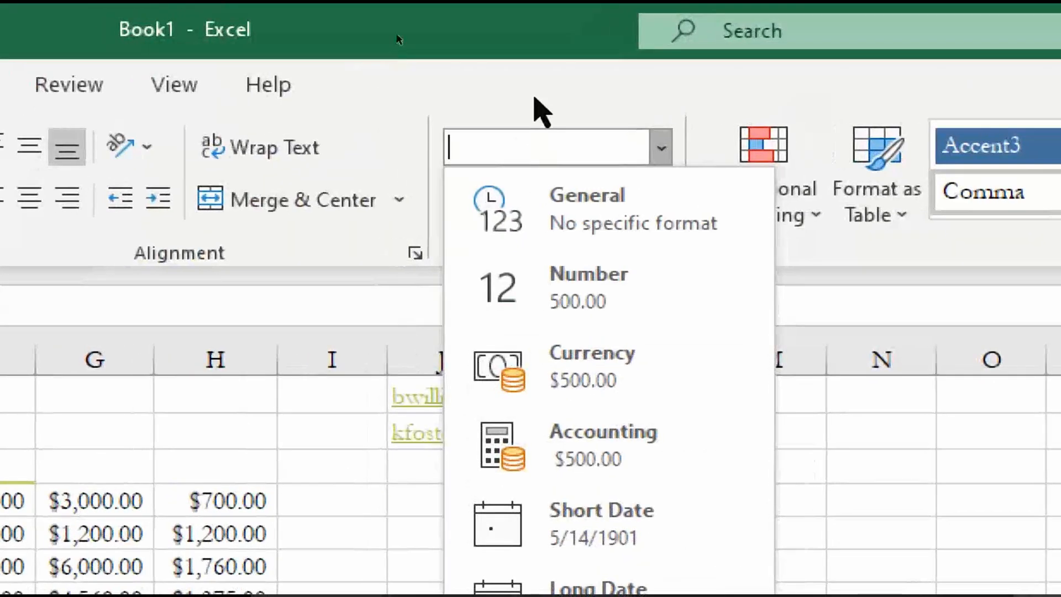
click(534, 98)
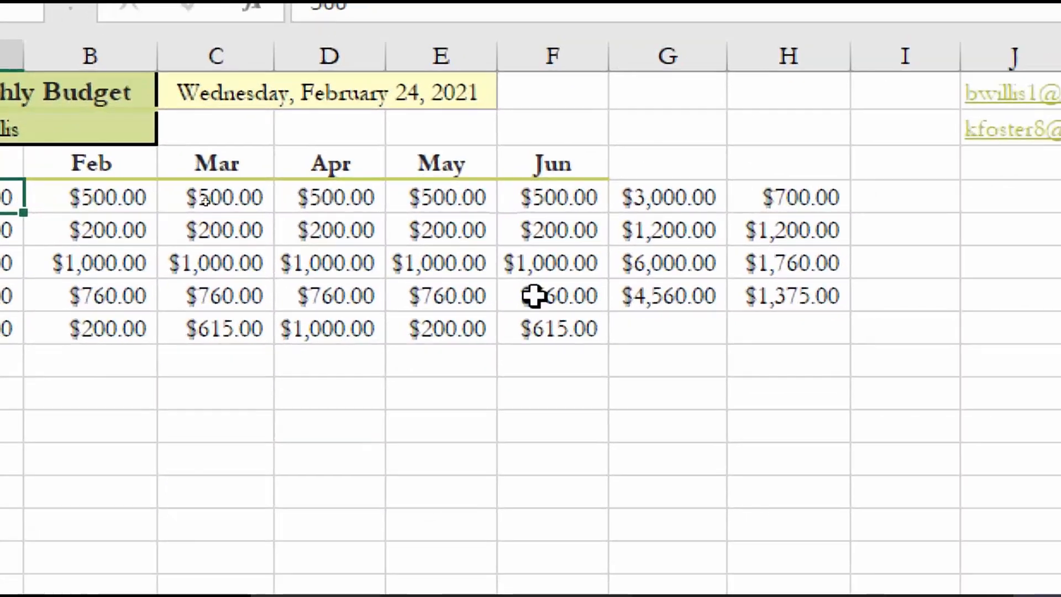
shift+click(534, 295)
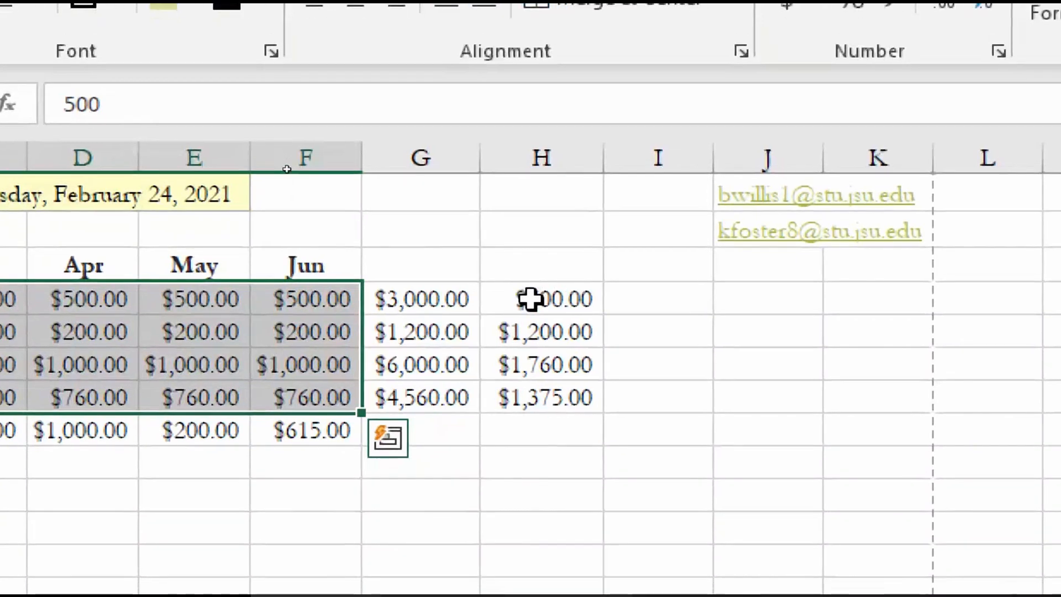
Apply Accounting format to H4:H7 and the column H amounts, widening column F to fit
drag(530, 293, 533, 387)
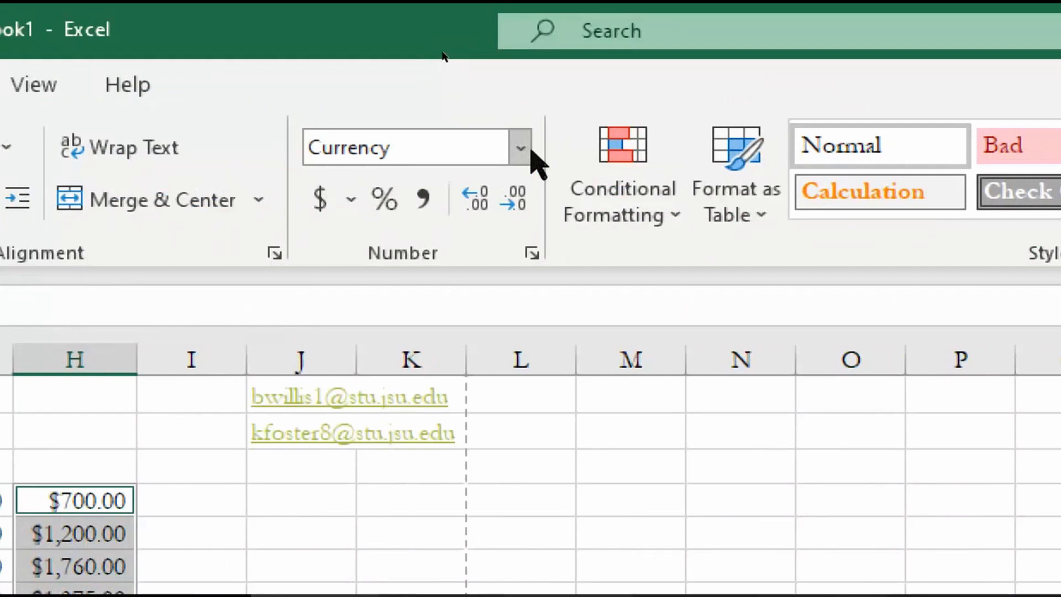
click(520, 149)
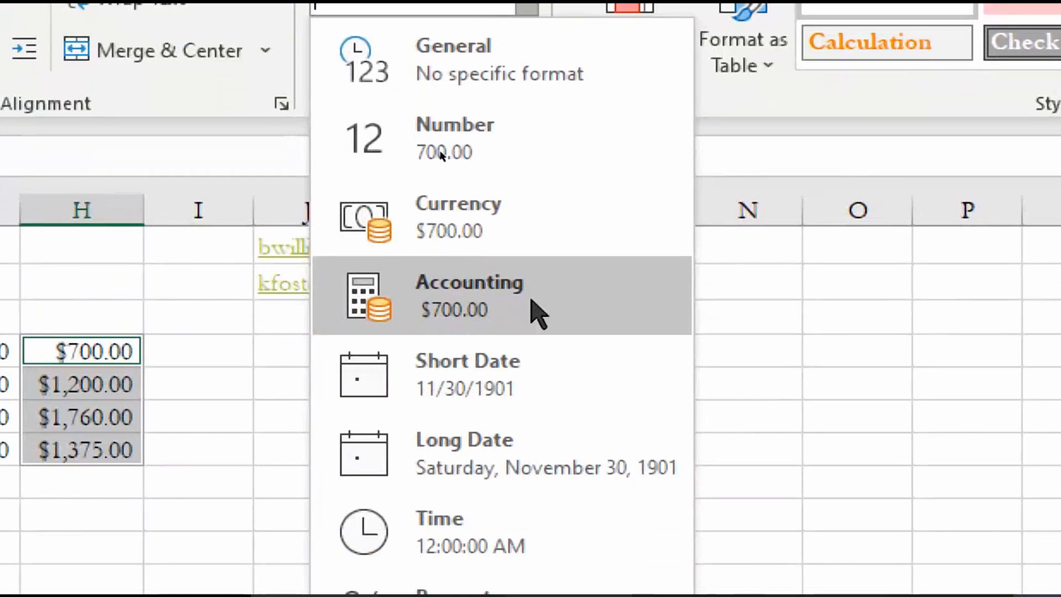
click(539, 314)
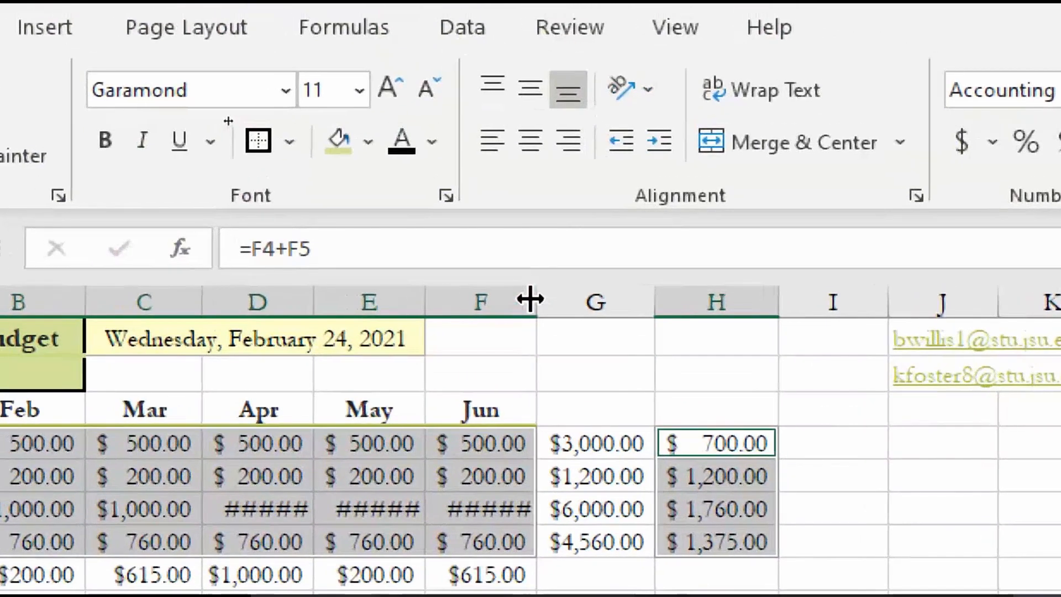
mouse_move(531, 299)
mouse_down()
mouse_move(541, 299)
mouse_move(531, 299)
mouse_up()
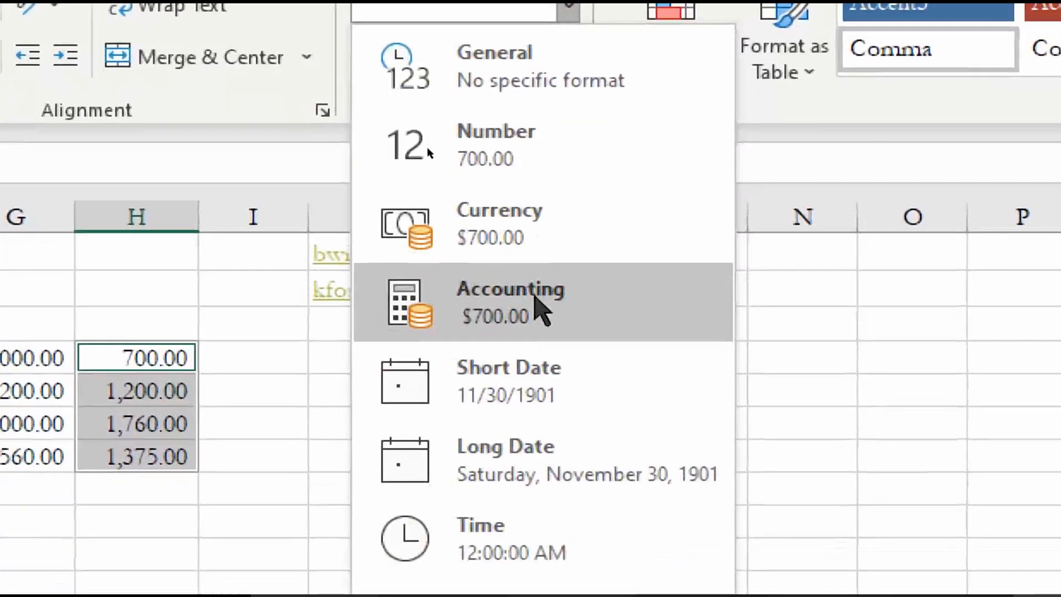
click(538, 442)
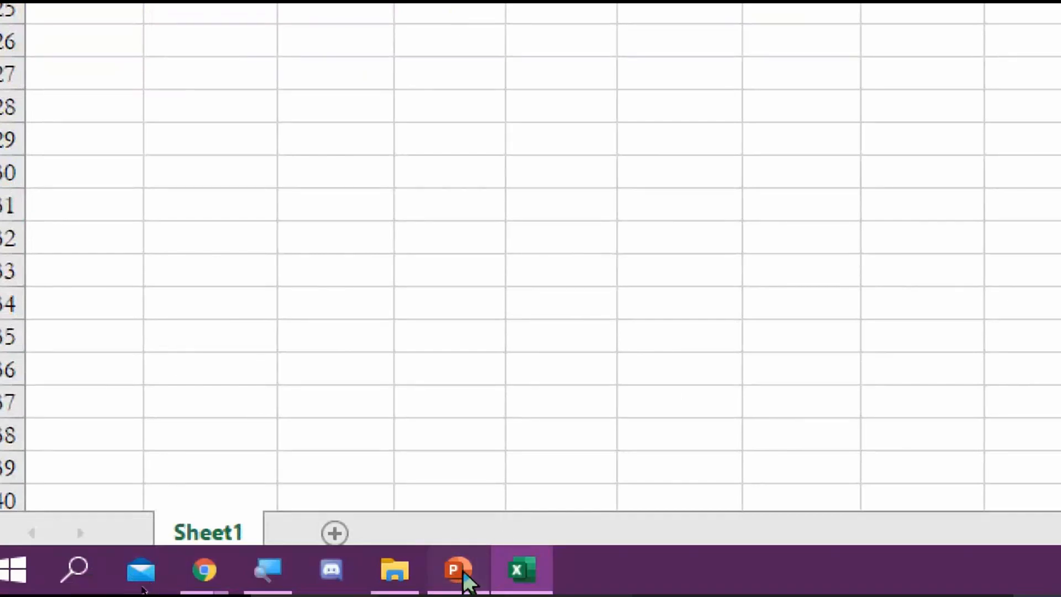
Go to PowerPoint slide 9 of 13 on Percent Style and Increase Decimal
click(458, 570)
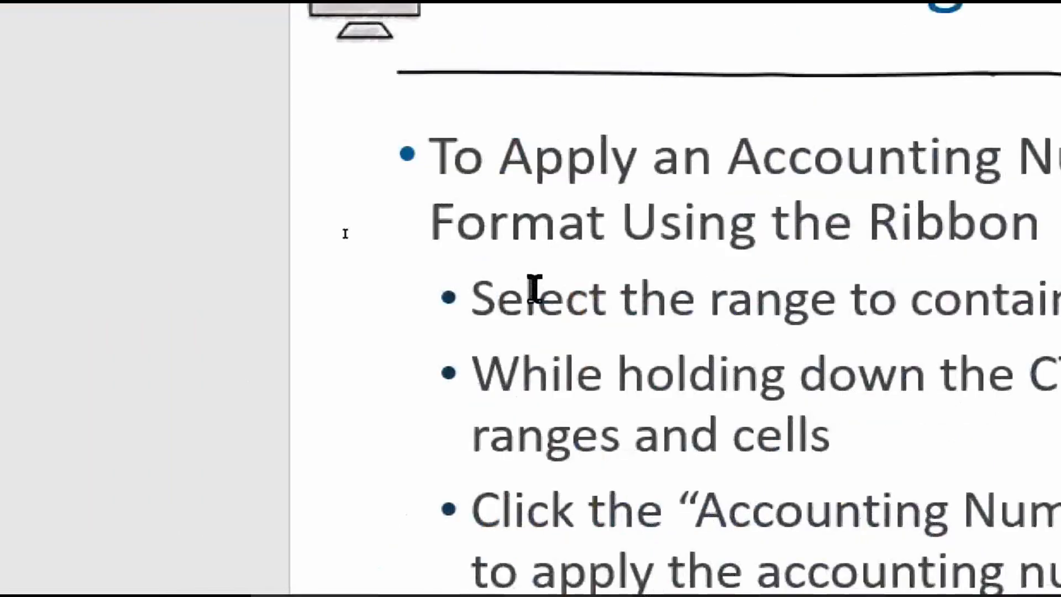
scroll(534, 289, down, 1)
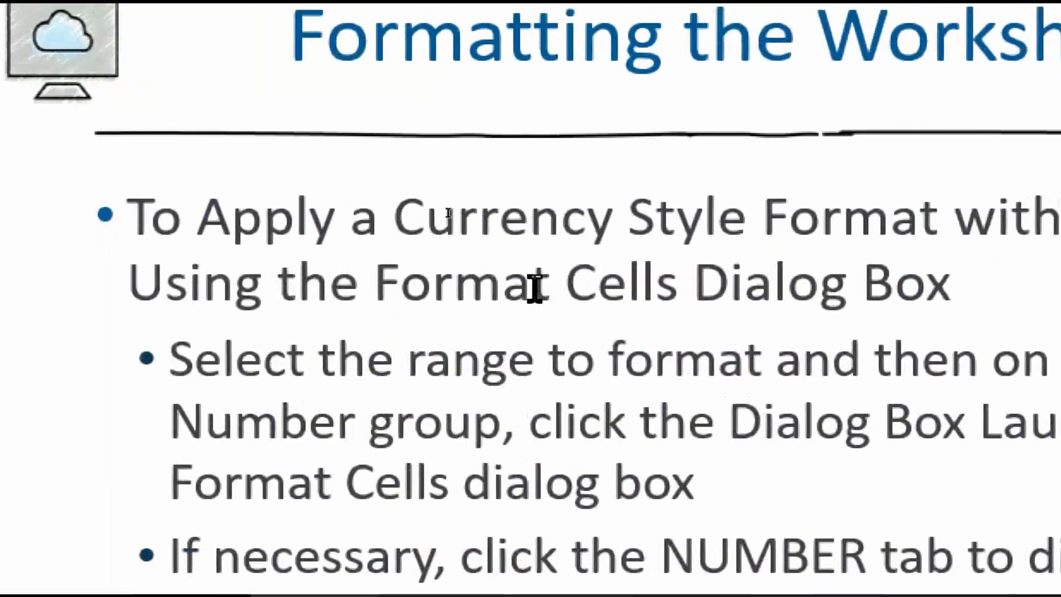
scroll(534, 288, down, 1)
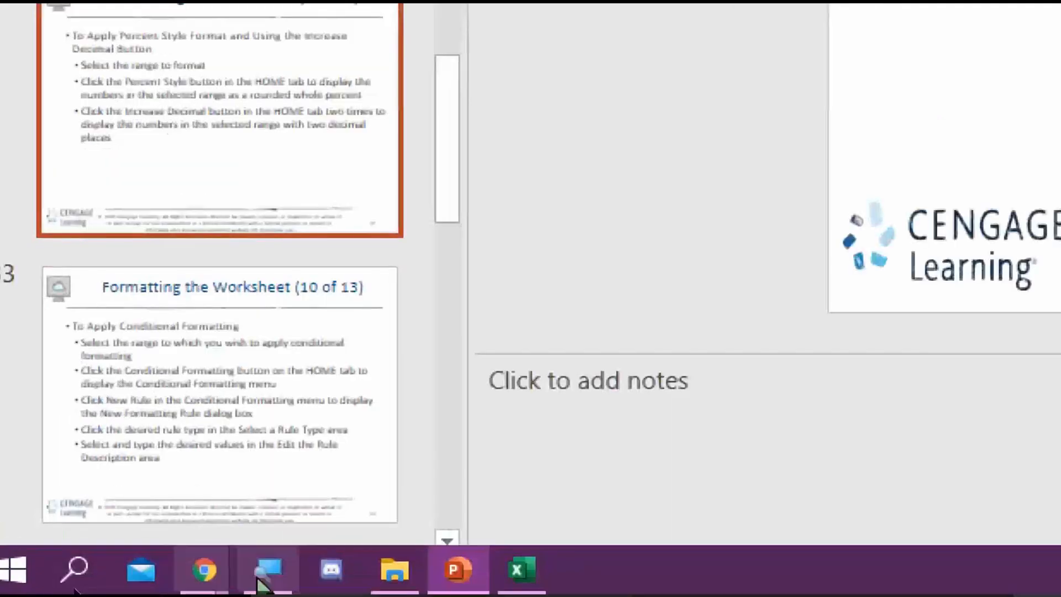
Back in the budget workbook, enter =E8/F8 in G8
click(525, 568)
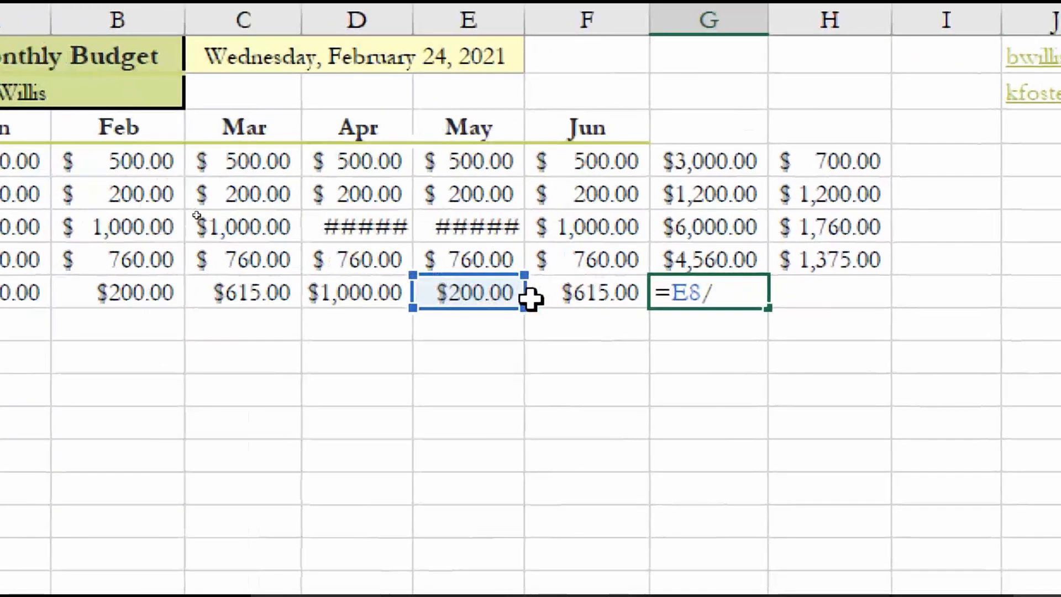
click(507, 320)
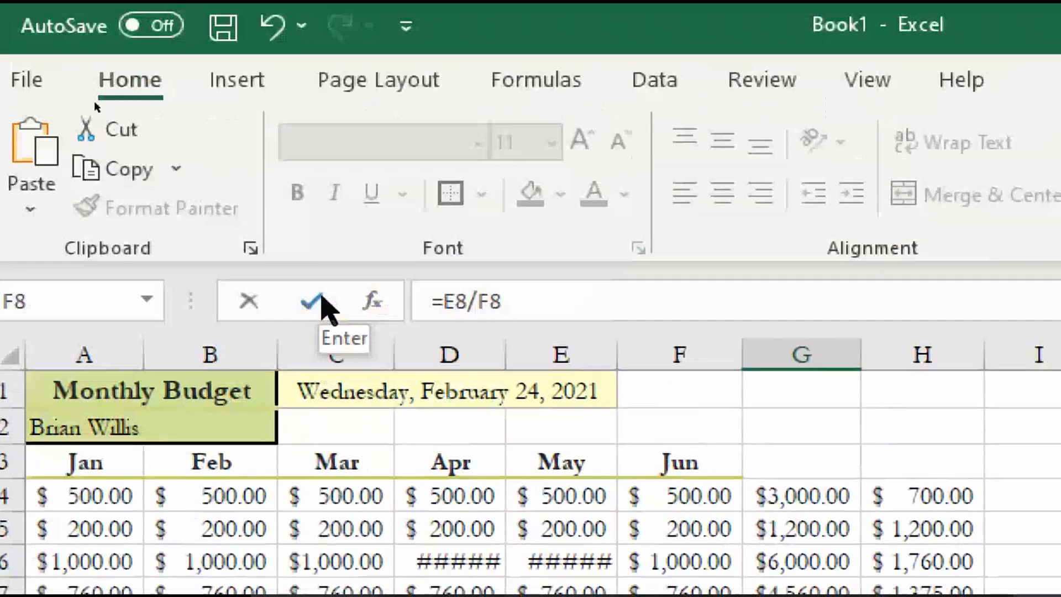
click(311, 175)
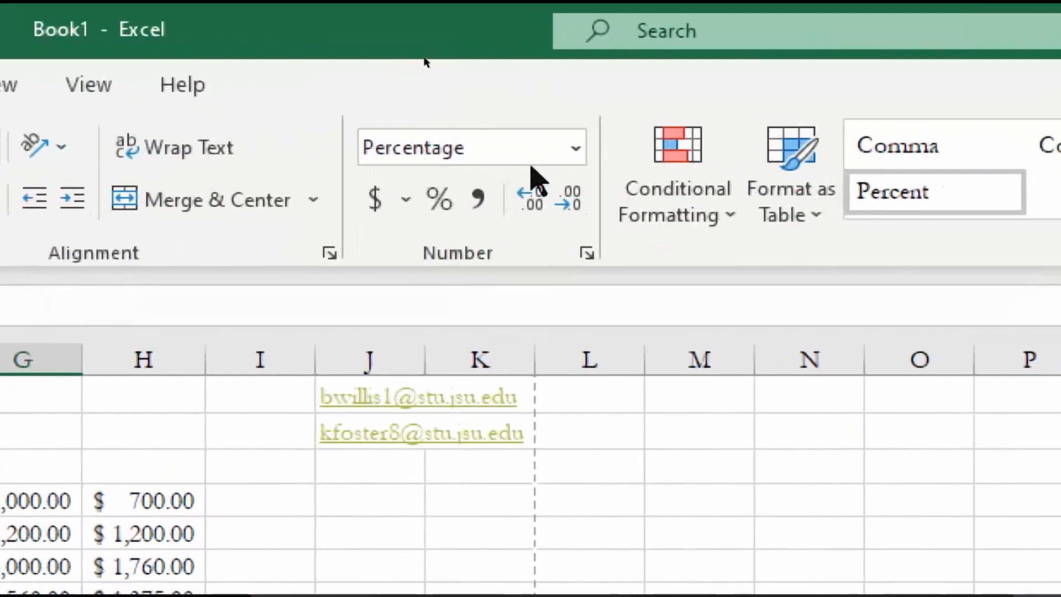
Format G8 as a percentage with two decimal places, showing 32.52%
click(561, 148)
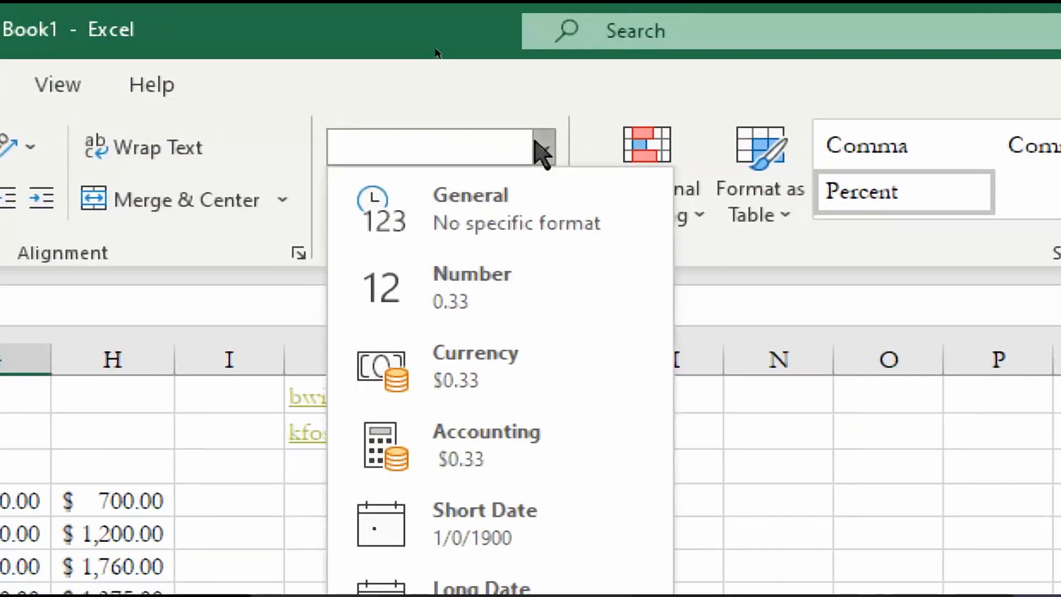
click(516, 215)
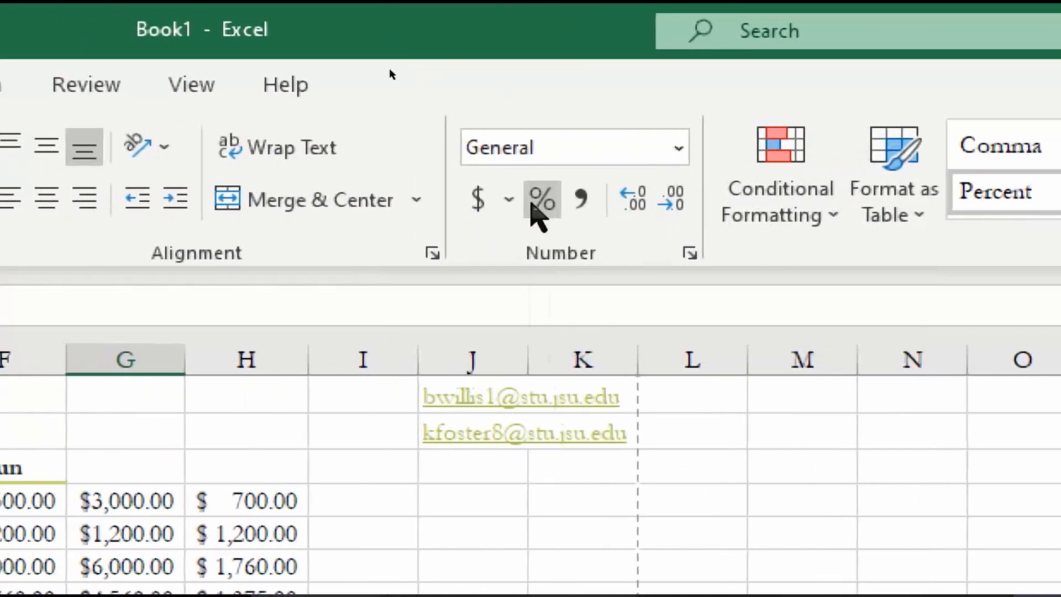
click(533, 212)
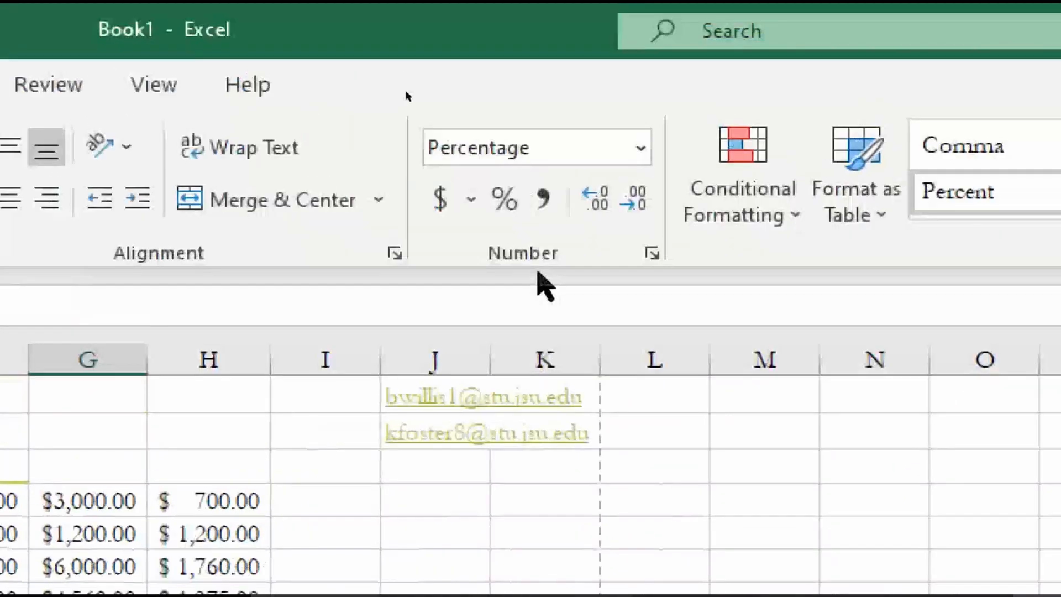
click(514, 200)
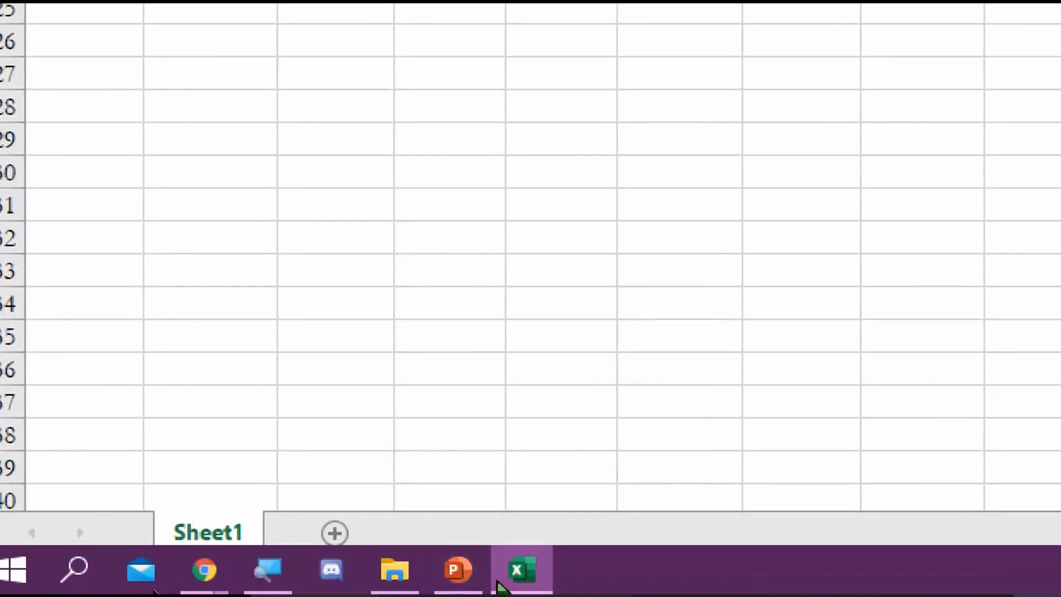
Go to PowerPoint slide 10 of 13 on applying conditional formatting
click(454, 570)
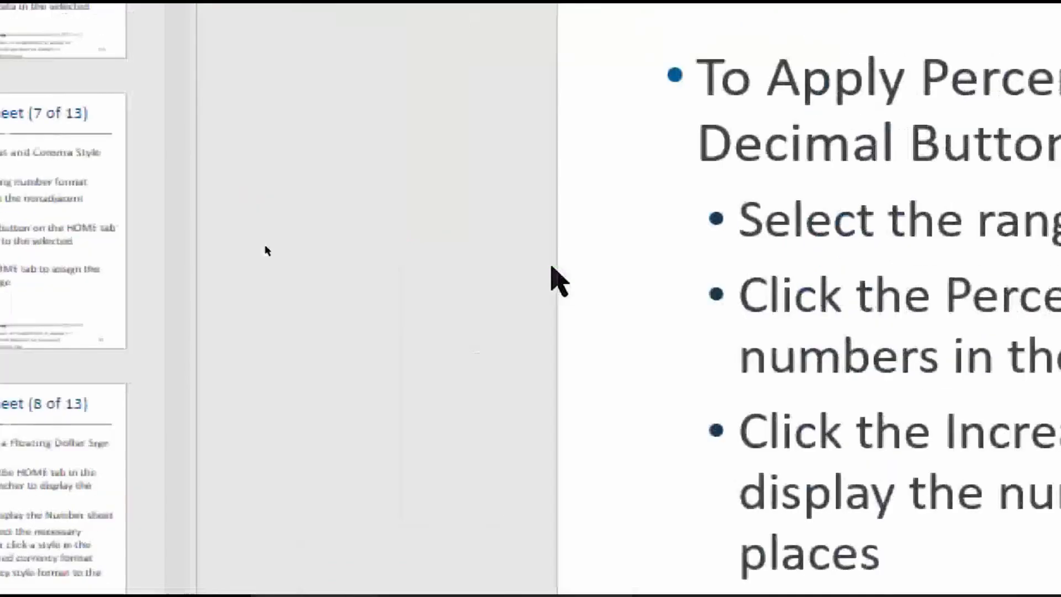
scroll(538, 302, down, 1)
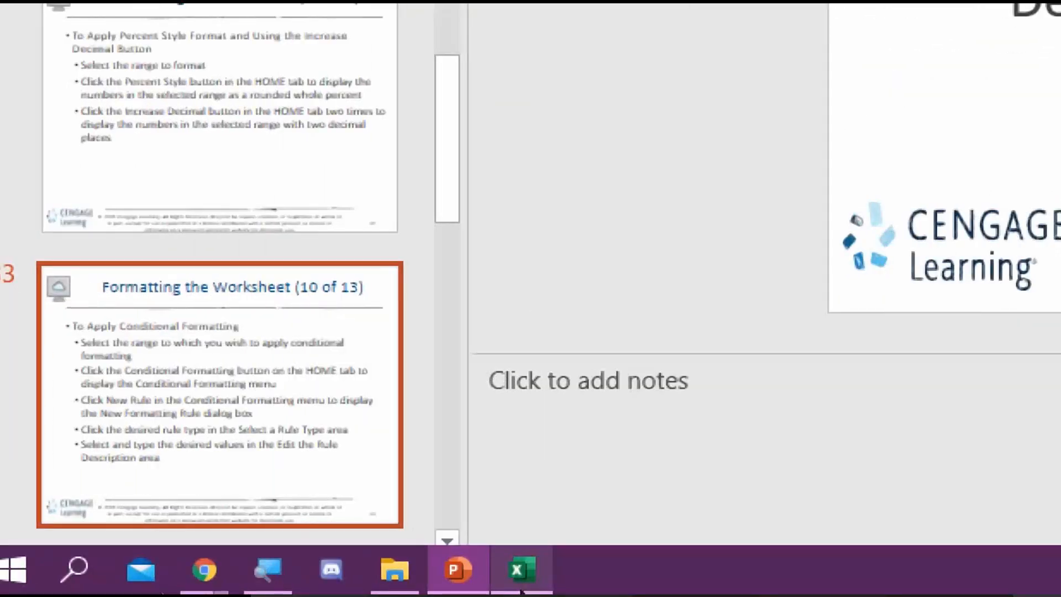
Return to the Book1 budget workbook and browse the Conditional Formatting menu's color scales and rule options
mouse_move(184, 579)
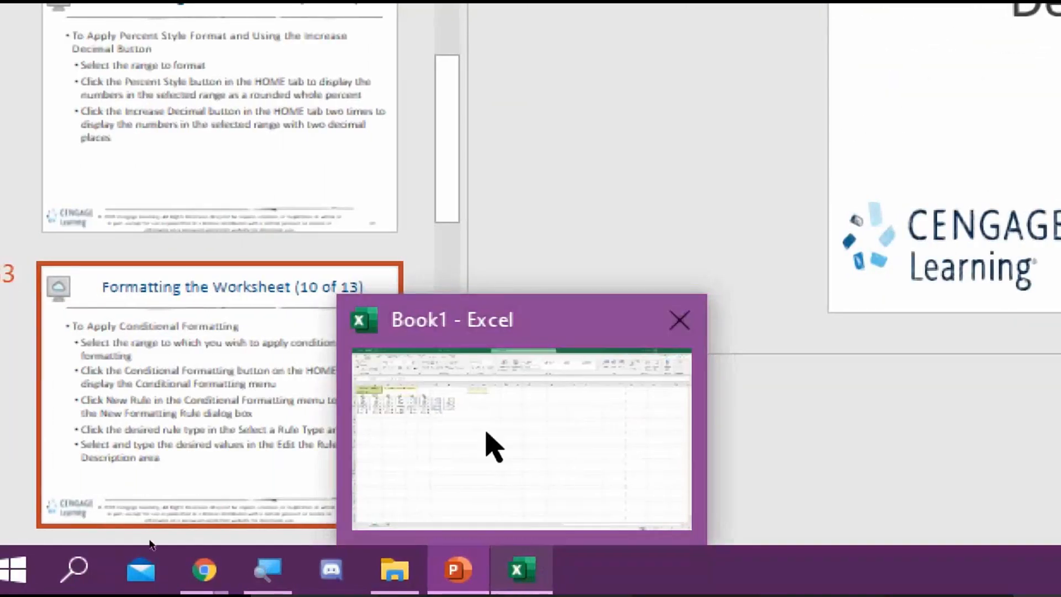
click(492, 443)
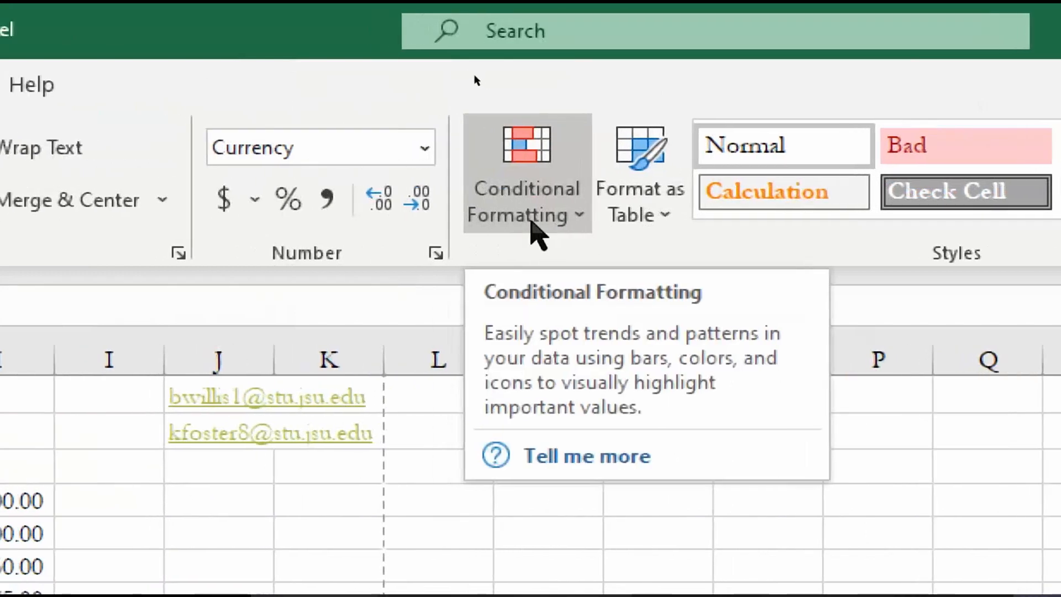
click(531, 221)
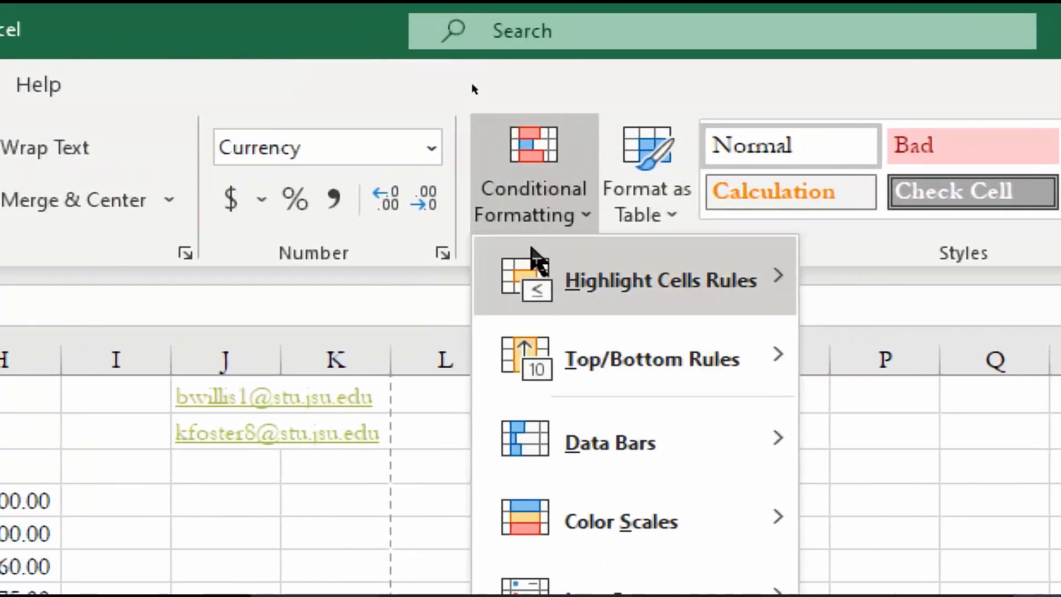
mouse_move(556, 301)
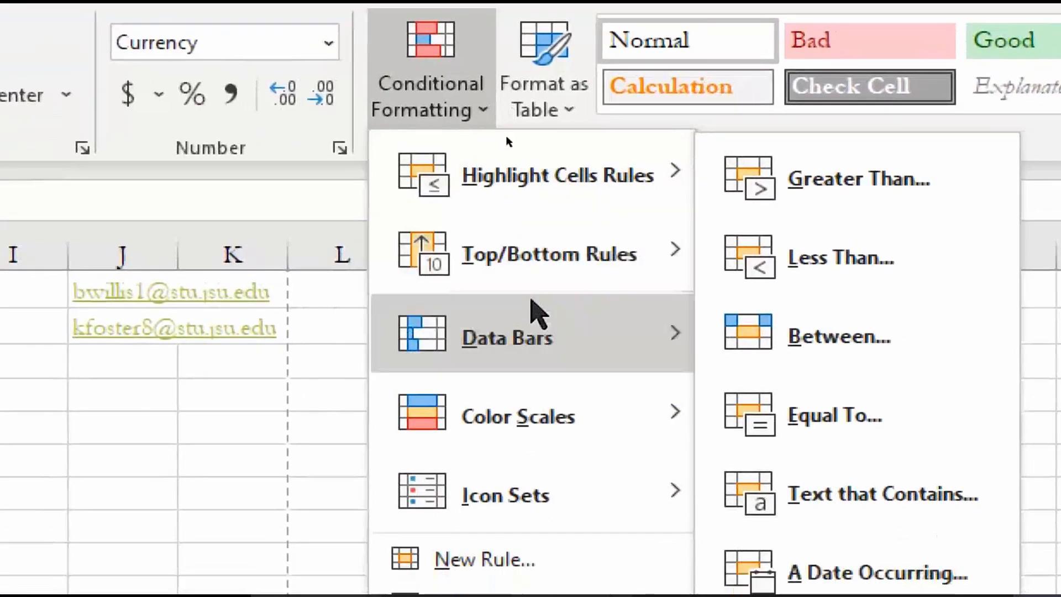
mouse_move(652, 469)
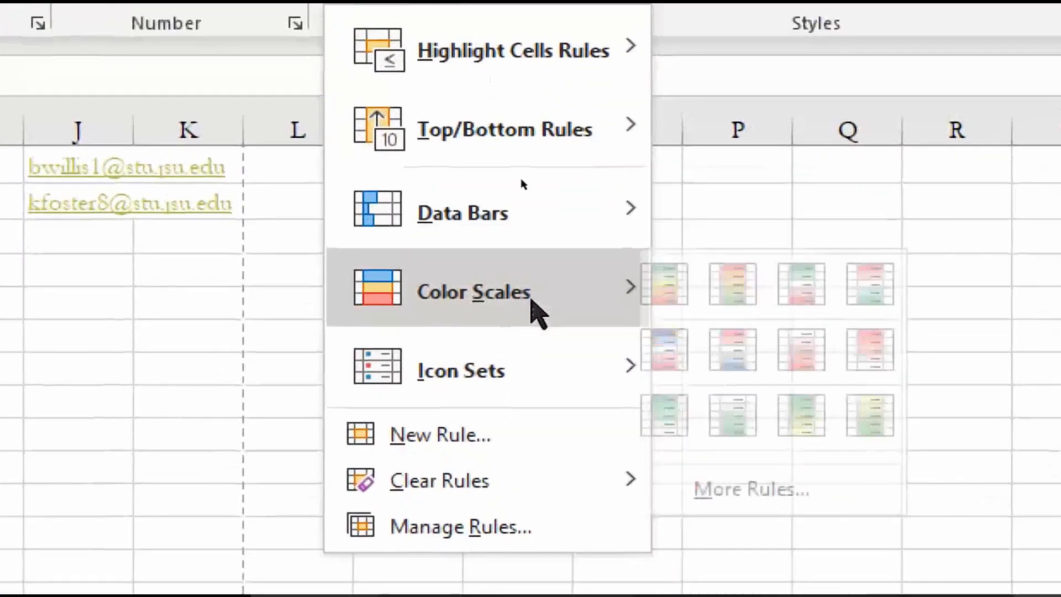
mouse_move(555, 429)
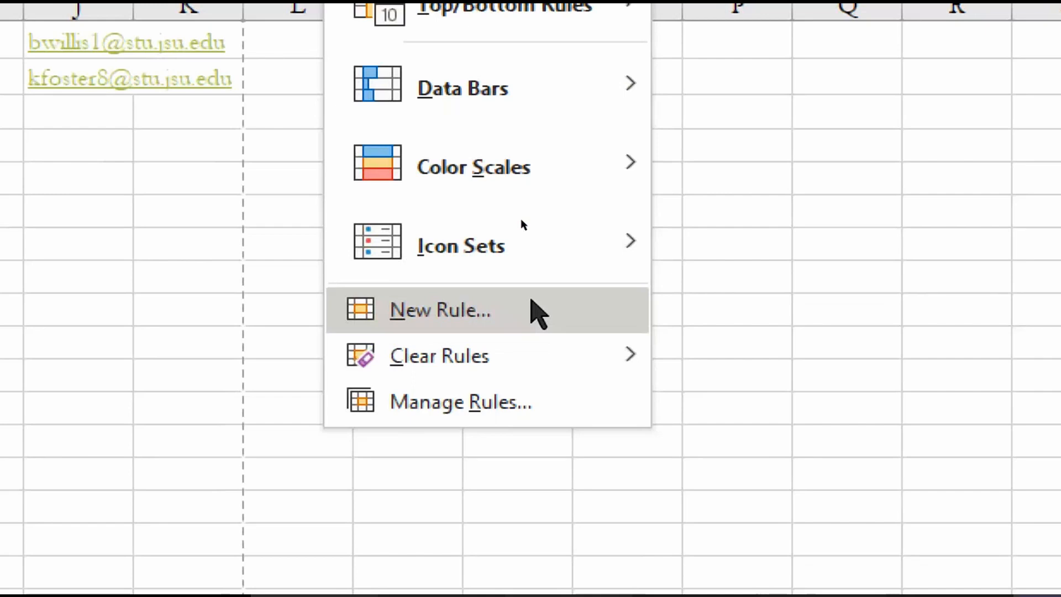
Create a new 2-Color Scale rule for A8:G8, orange for lowest to light yellow for highest
click(532, 309)
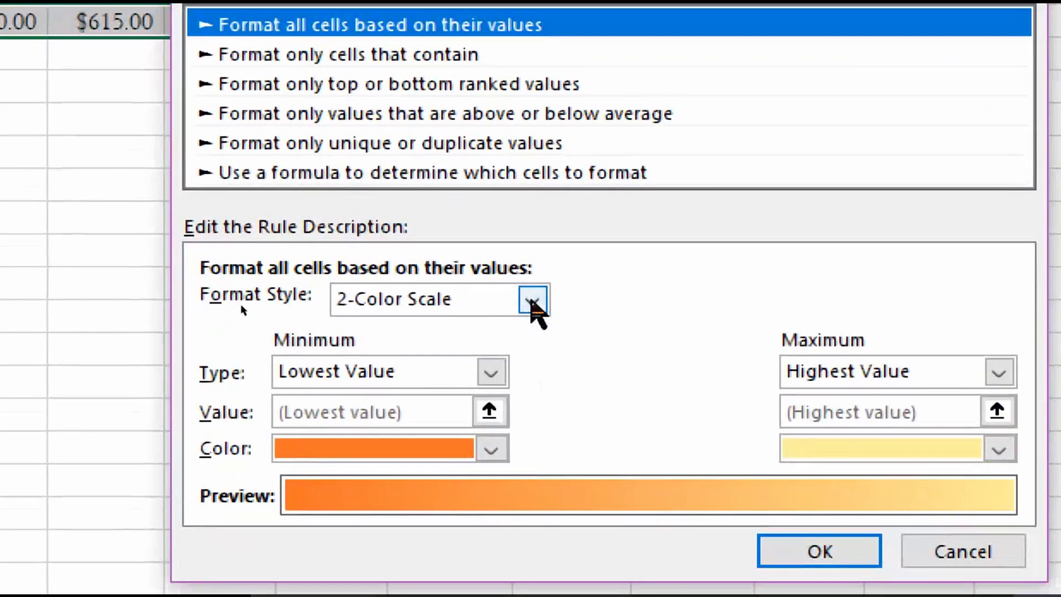
click(563, 281)
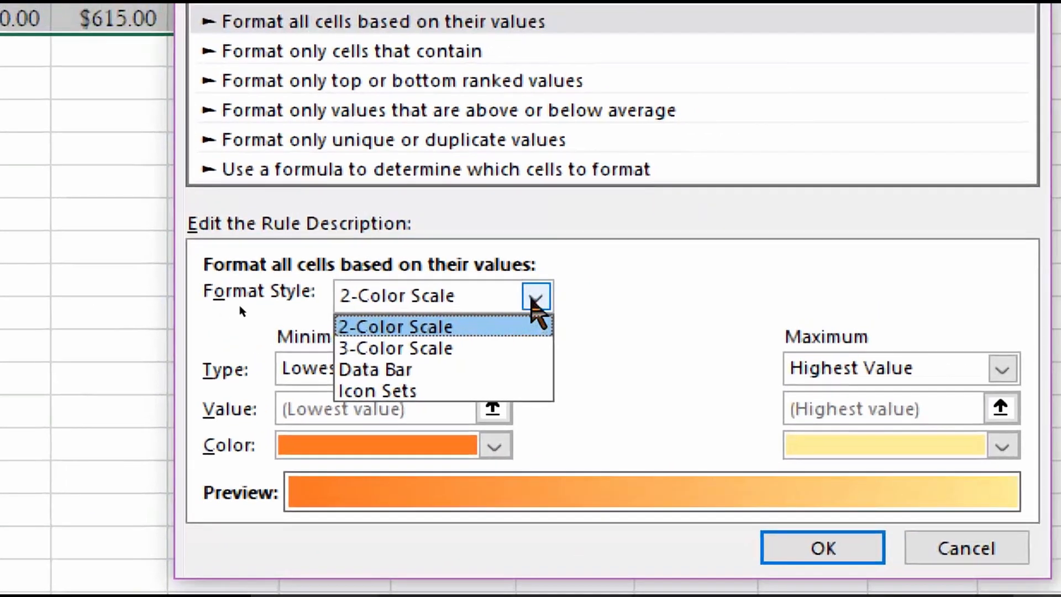
click(531, 299)
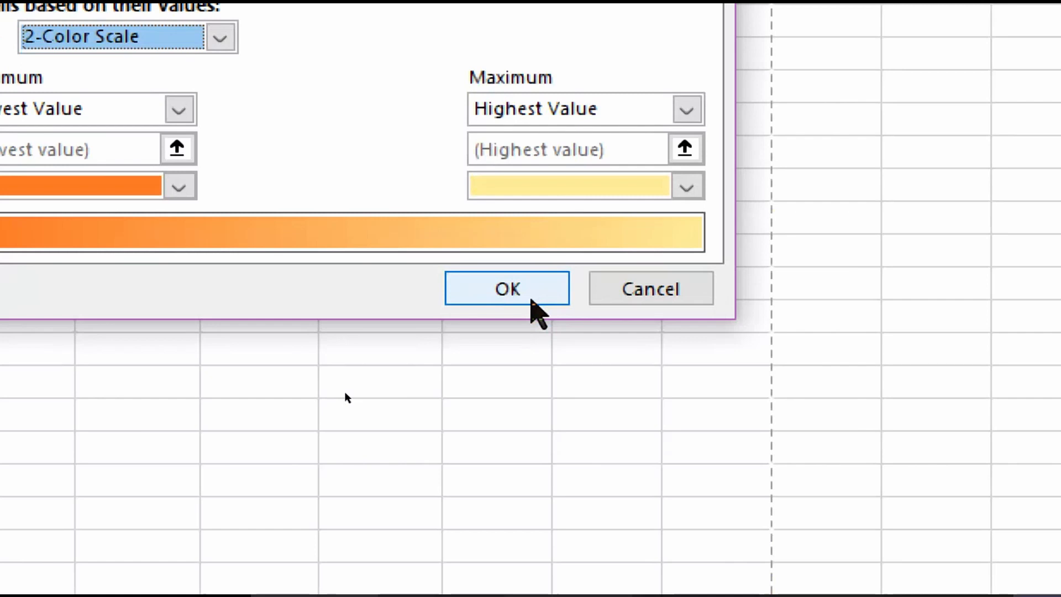
click(531, 301)
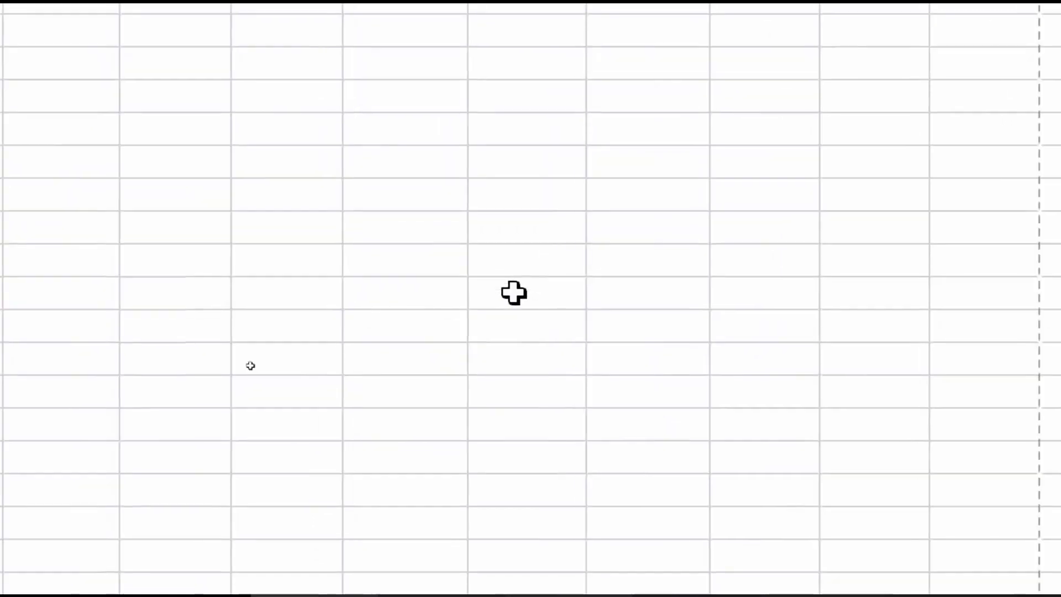